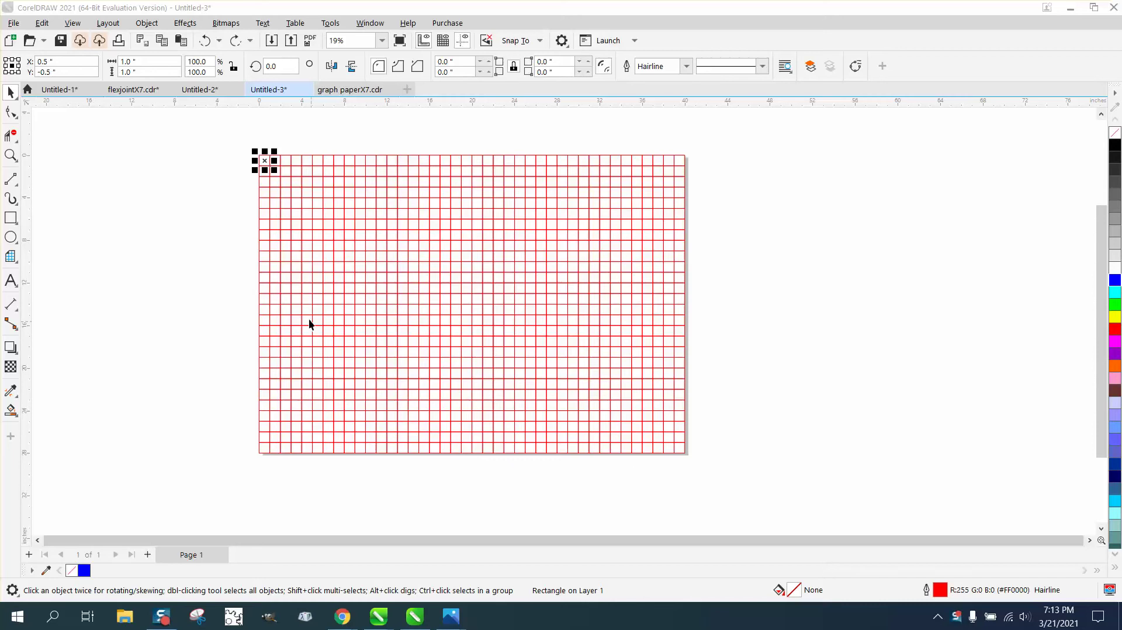
Zoom into the grid's top-left corner and drag two cells out of place
{"action": "left_click", "coordinate": [11, 155]}
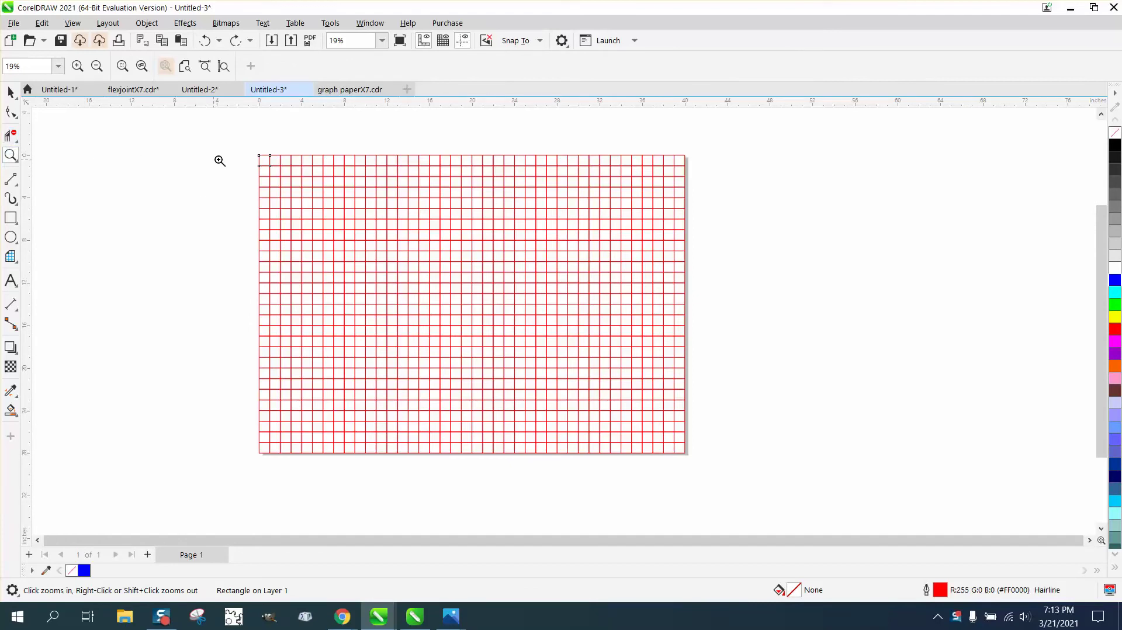
{"action": "left_click_drag", "start_coordinate": [219, 160], "coordinate": [322, 189]}
{"action": "key", "text": "space"}
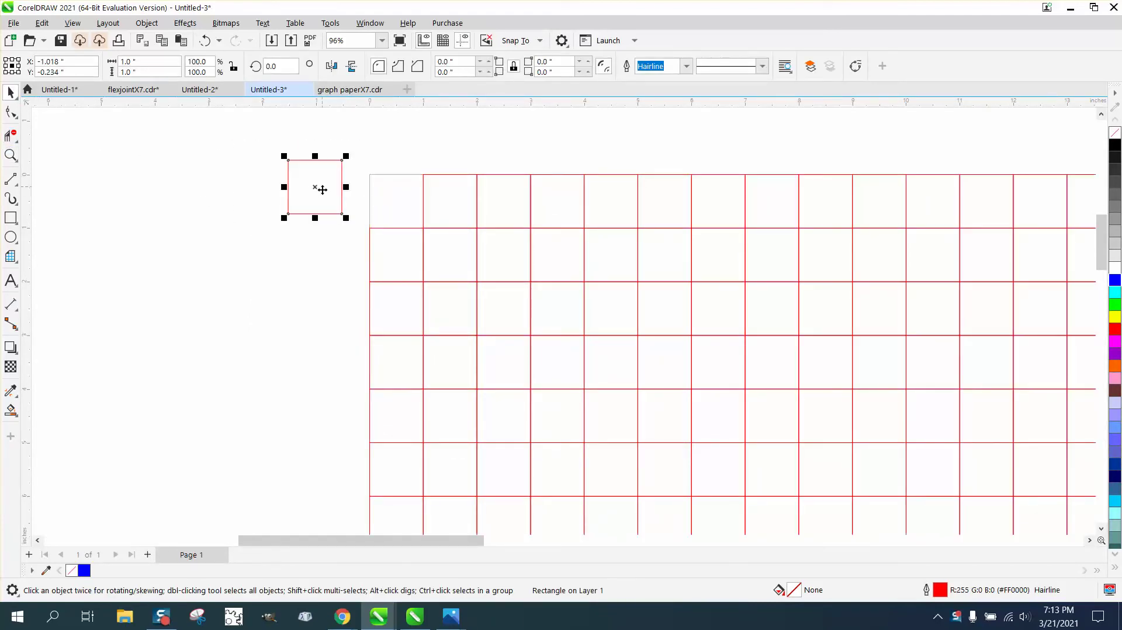
{"action": "left_click_drag", "start_coordinate": [390, 239], "coordinate": [295, 242]}
{"action": "left_click_drag", "start_coordinate": [433, 214], "coordinate": [389, 182]}
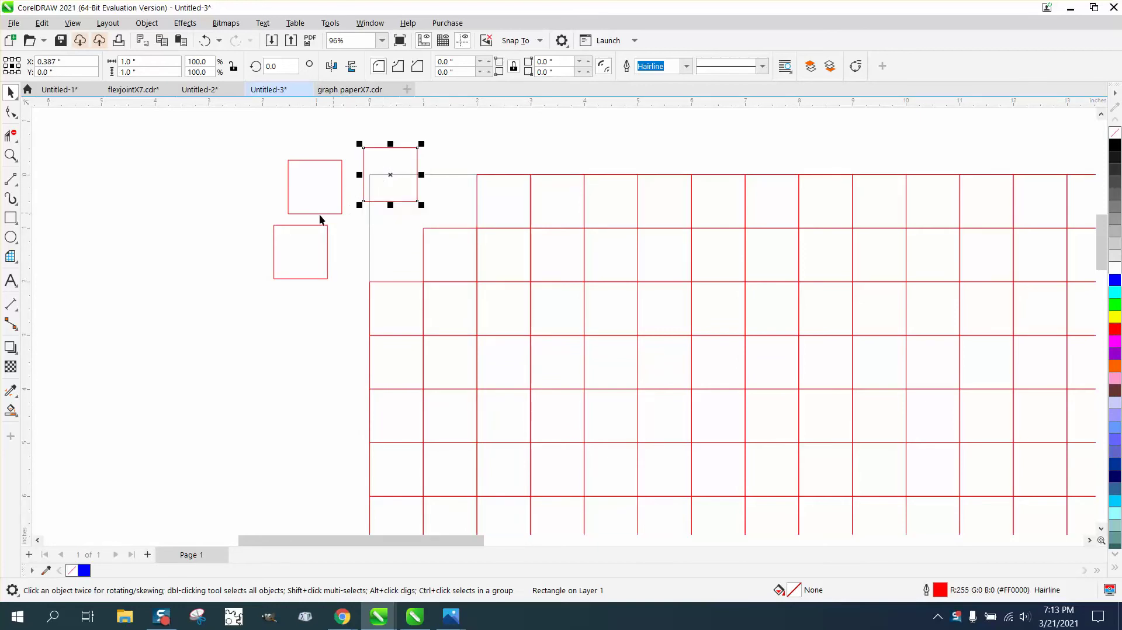
Undo the cell moves to restore the complete original grid
{"action": "scroll", "coordinate": [291, 215], "scroll_direction": "down", "scroll_amount": 1}
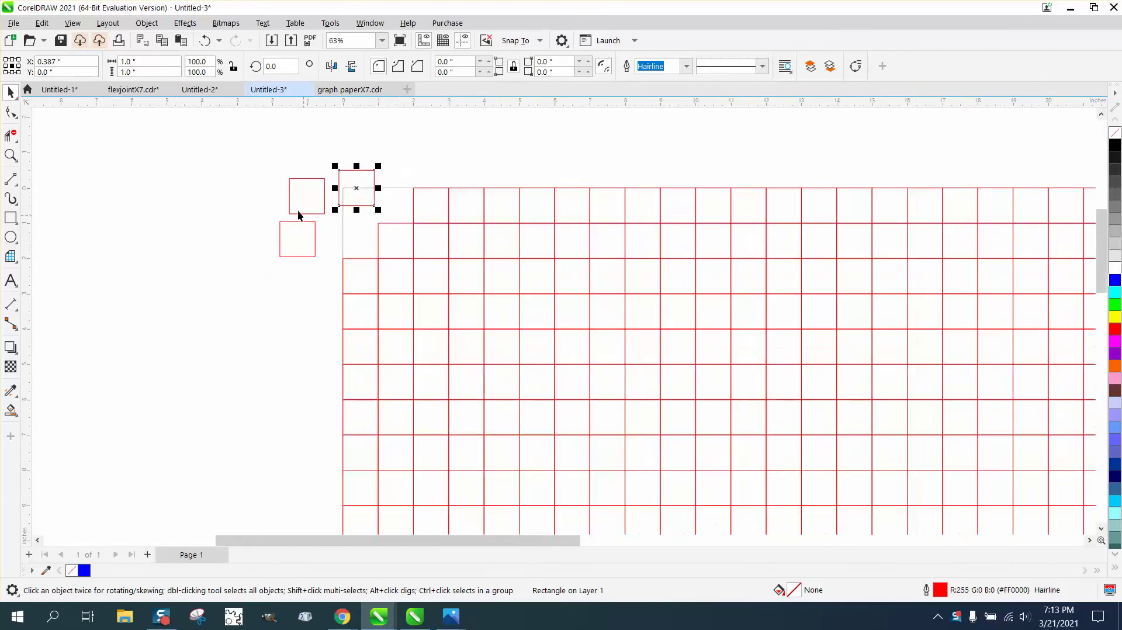
{"action": "left_click", "coordinate": [206, 41]}
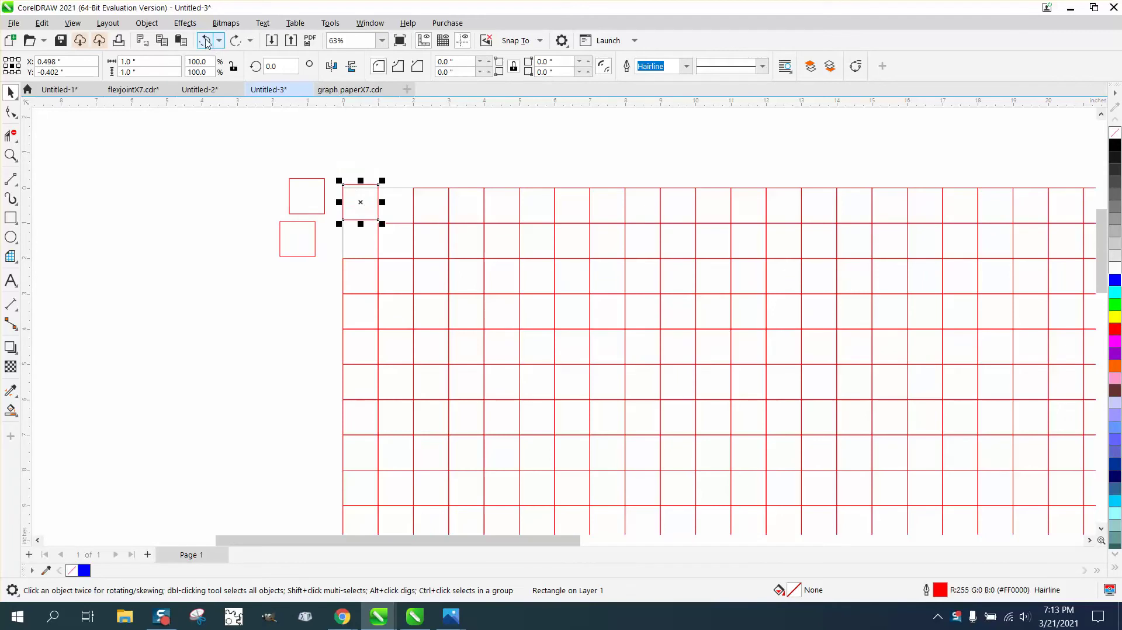
{"action": "left_click", "coordinate": [205, 41]}
{"action": "left_click", "coordinate": [206, 41]}
{"action": "left_click", "coordinate": [206, 41]}
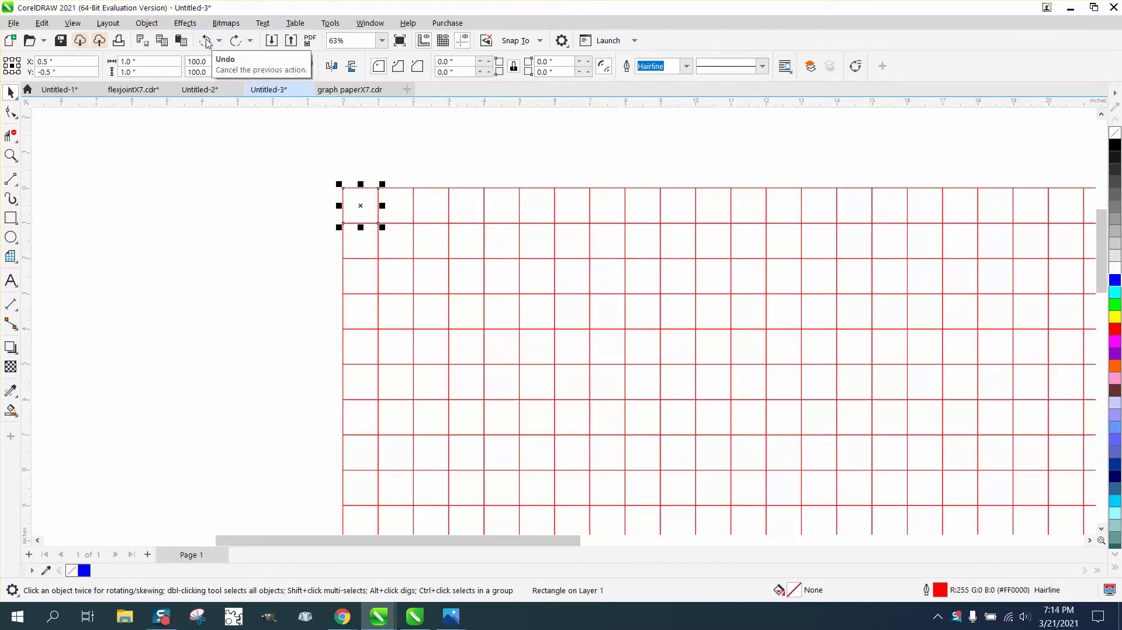
{"action": "left_click", "coordinate": [205, 41]}
Deselect, zoom out, then select the old red grid and delete it
{"action": "left_click", "coordinate": [14, 258]}
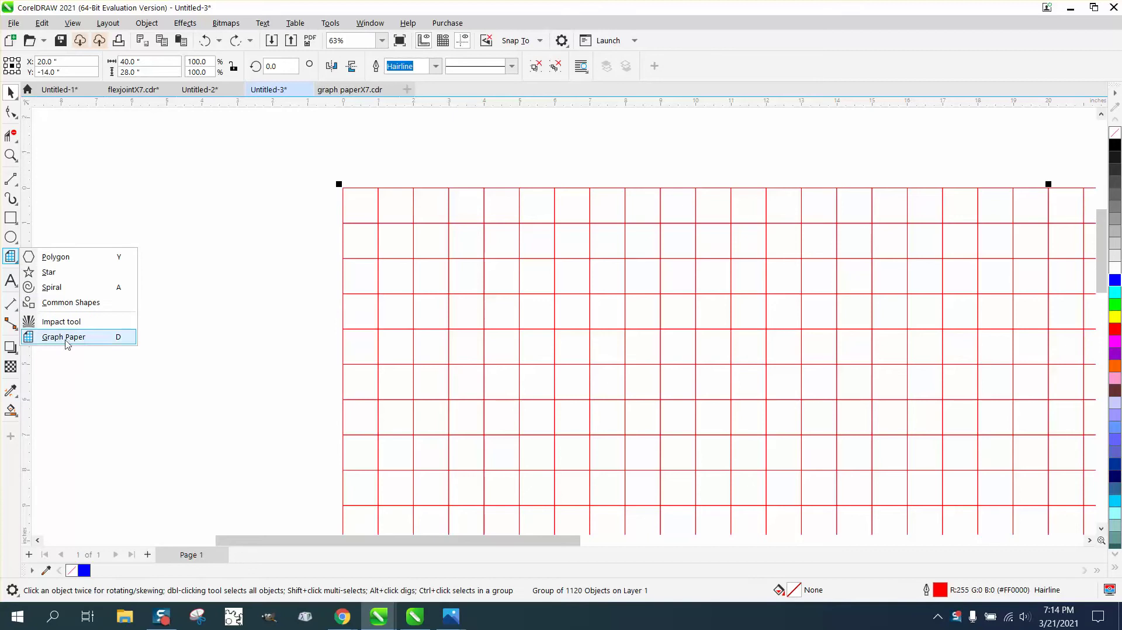
{"action": "left_click", "coordinate": [161, 165]}
{"action": "scroll", "coordinate": [225, 163], "scroll_direction": "down", "scroll_amount": 4}
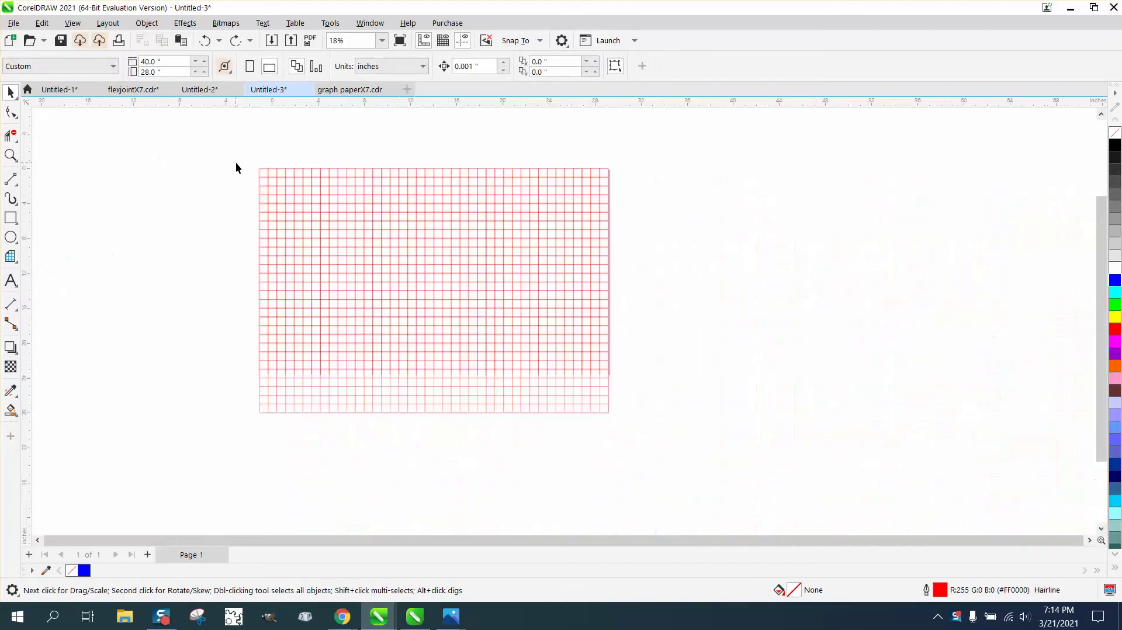
{"action": "left_click", "coordinate": [532, 400]}
{"action": "key", "text": "Delete"}
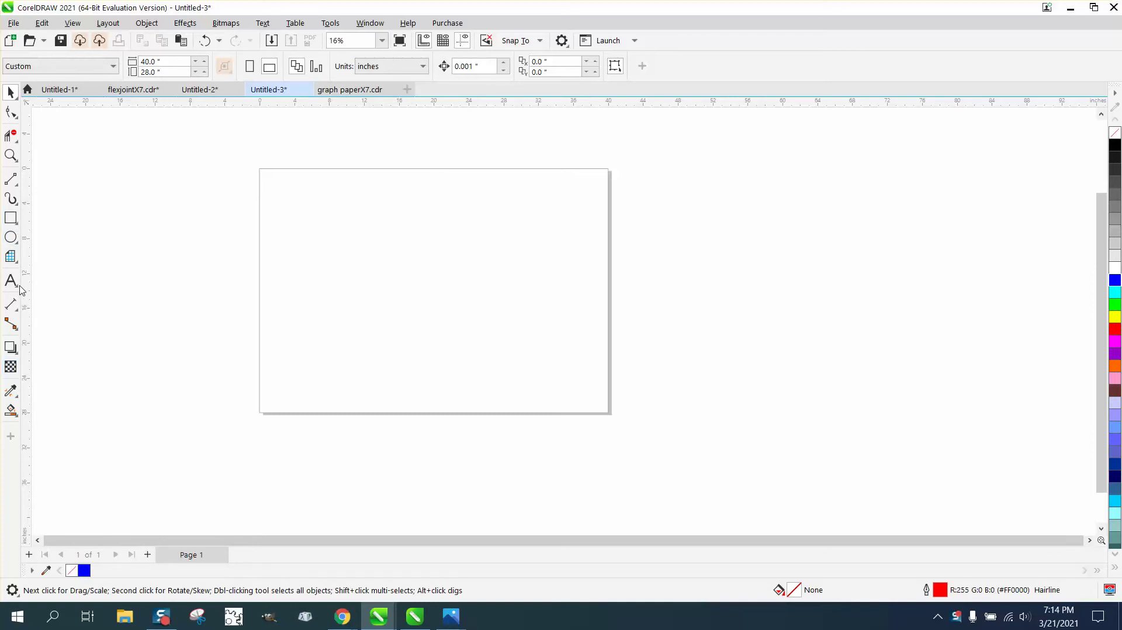
Draw a test 4×4 graph-paper grid at the page's top-left, then delete it
{"action": "left_click", "coordinate": [19, 267]}
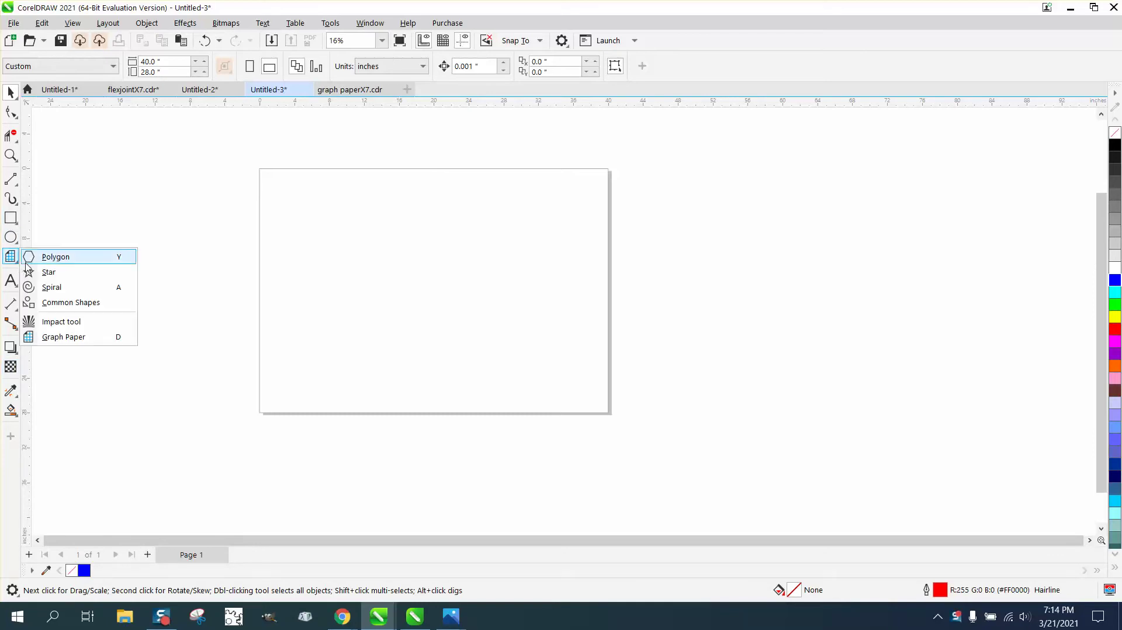
{"action": "left_click", "coordinate": [52, 337]}
{"action": "left_click_drag", "start_coordinate": [260, 168], "coordinate": [337, 226]}
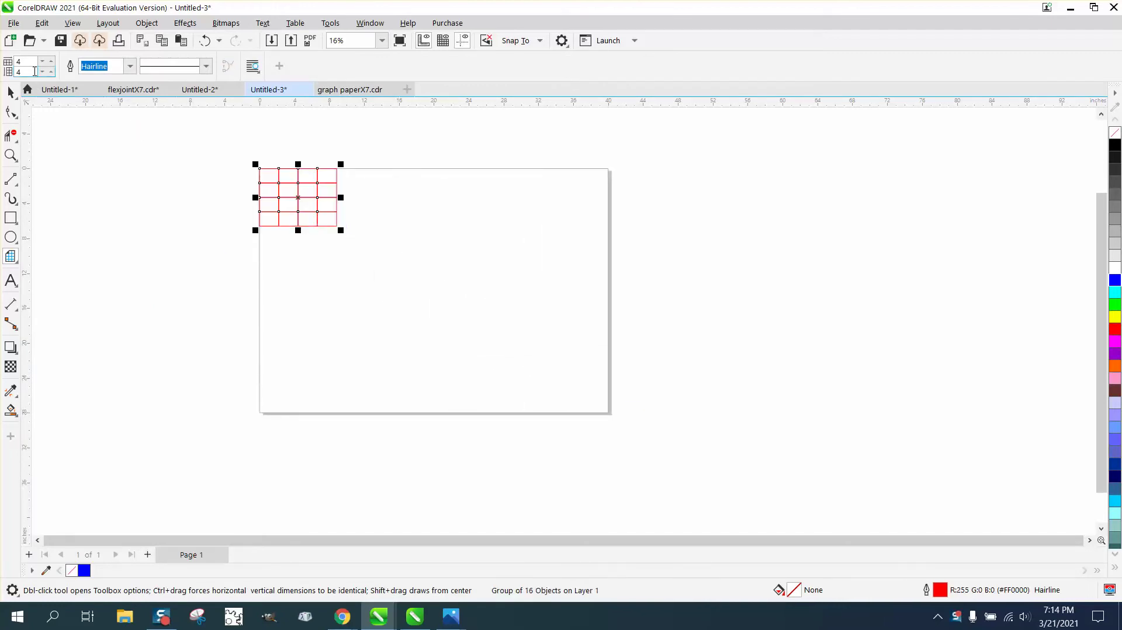
{"action": "key", "text": "Delete"}
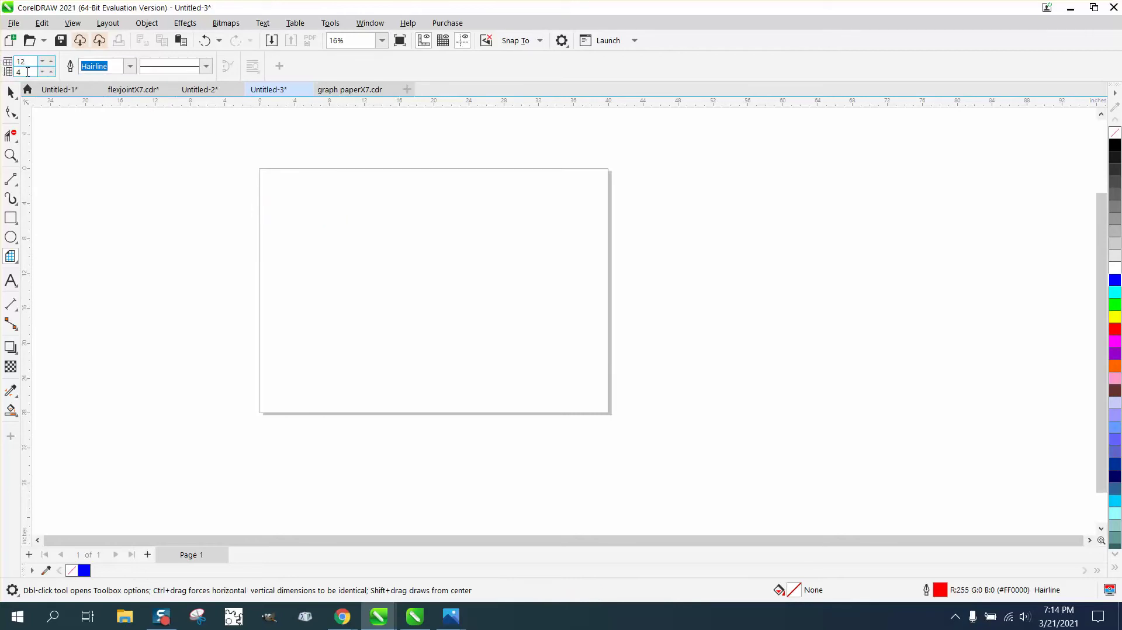
Set the graph-paper count to 12 and drag out a 12×12 grid on the page
{"action": "key", "text": "Tab"}
{"action": "type", "text": "12"}
{"action": "key", "text": "Return"}
{"action": "left_click", "coordinate": [17, 353]}
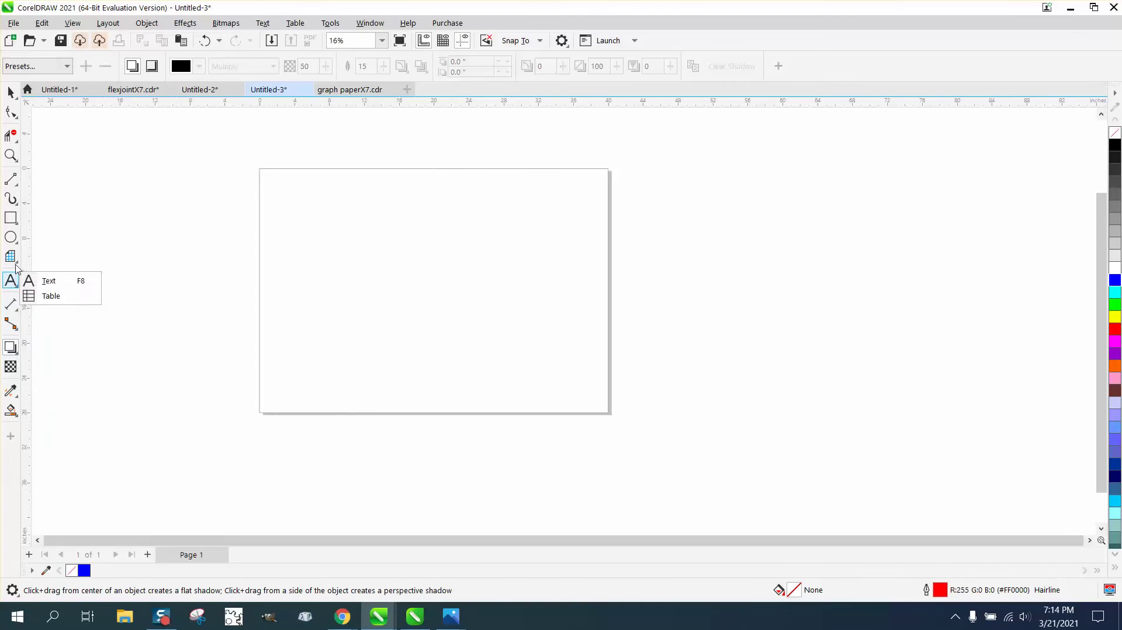
{"action": "mouse_move", "coordinate": [18, 265]}
{"action": "left_click", "coordinate": [47, 337]}
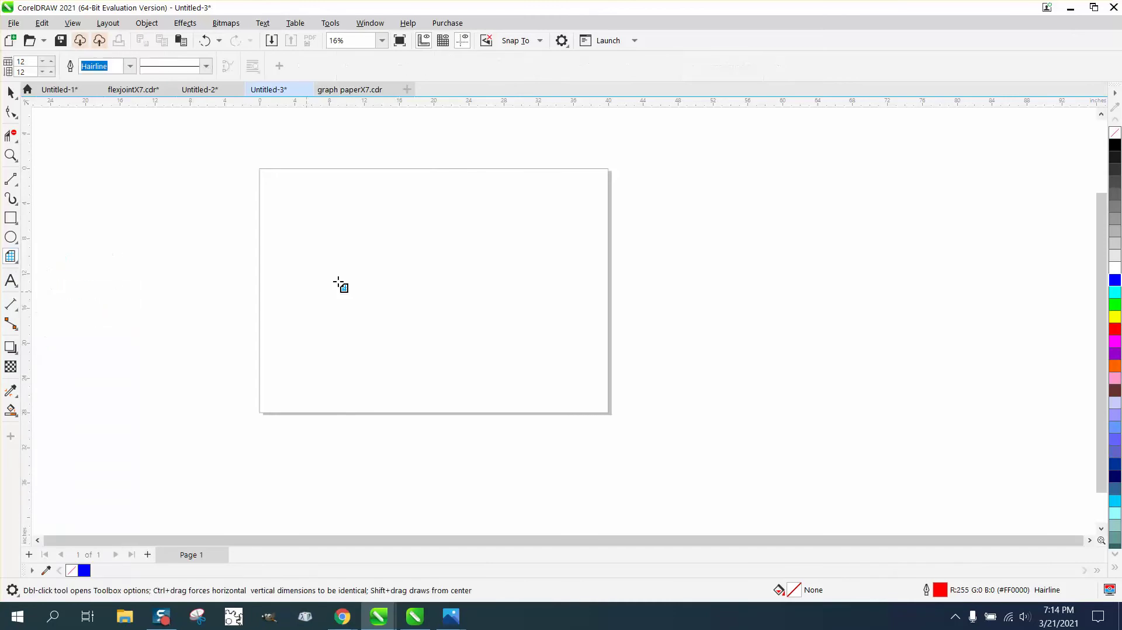
{"action": "left_click_drag", "start_coordinate": [500, 215], "coordinate": [342, 338]}
Lock the aspect ratio and resize the grid group to 12 inches wide
{"action": "left_click", "coordinate": [11, 92]}
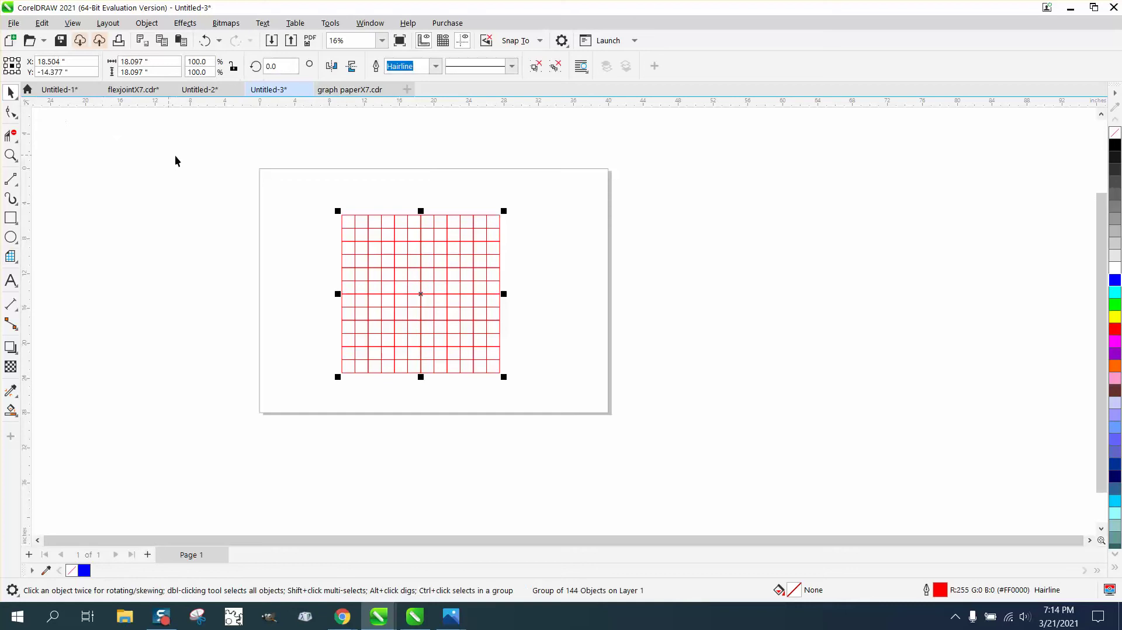
{"action": "left_click", "coordinate": [389, 253]}
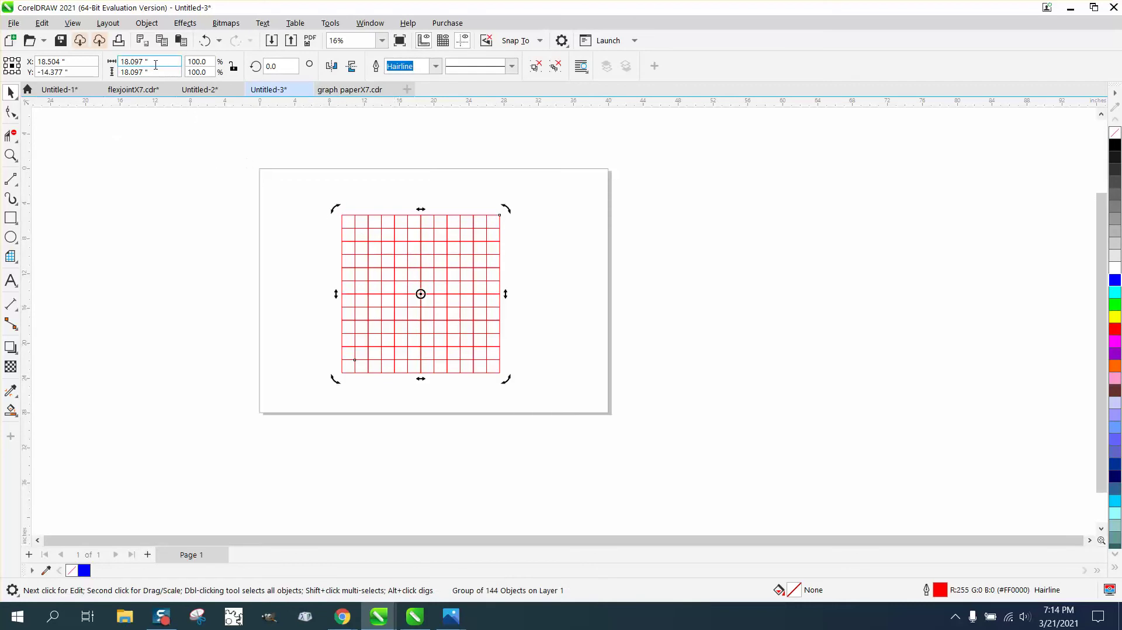
{"action": "left_click", "coordinate": [233, 68]}
{"action": "left_click", "coordinate": [146, 62]}
{"action": "type", "text": "12"}
{"action": "key", "text": "Return"}
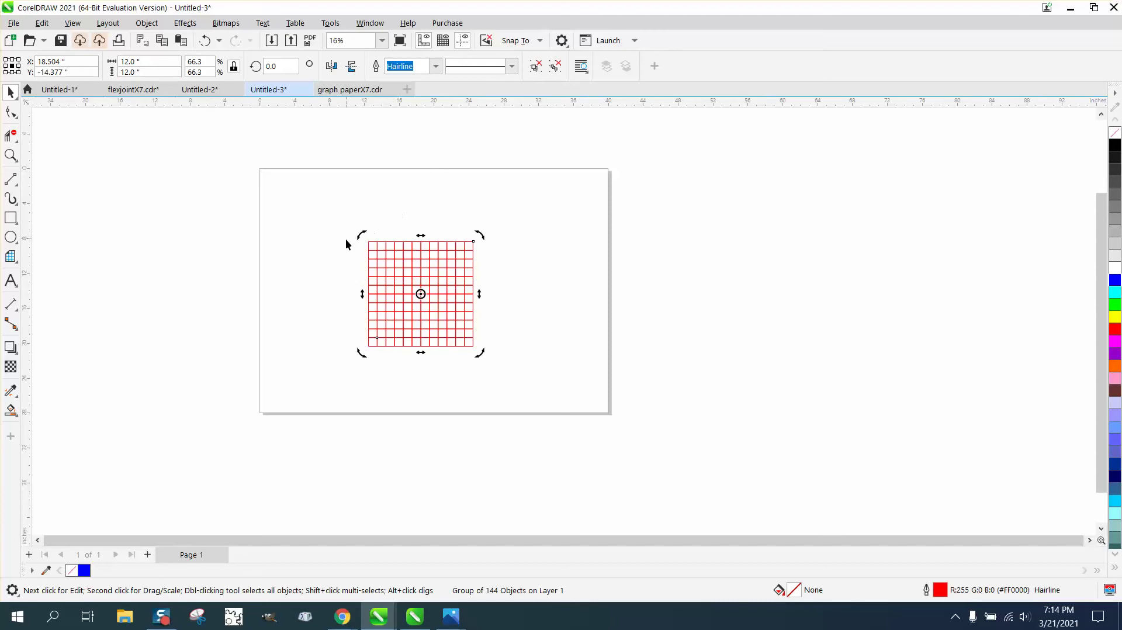
Snap the grid to the page's top-left corner and zoom in on it
{"action": "left_click", "coordinate": [349, 243]}
{"action": "left_click_drag", "start_coordinate": [367, 240], "coordinate": [259, 168]}
{"action": "left_click", "coordinate": [11, 155]}
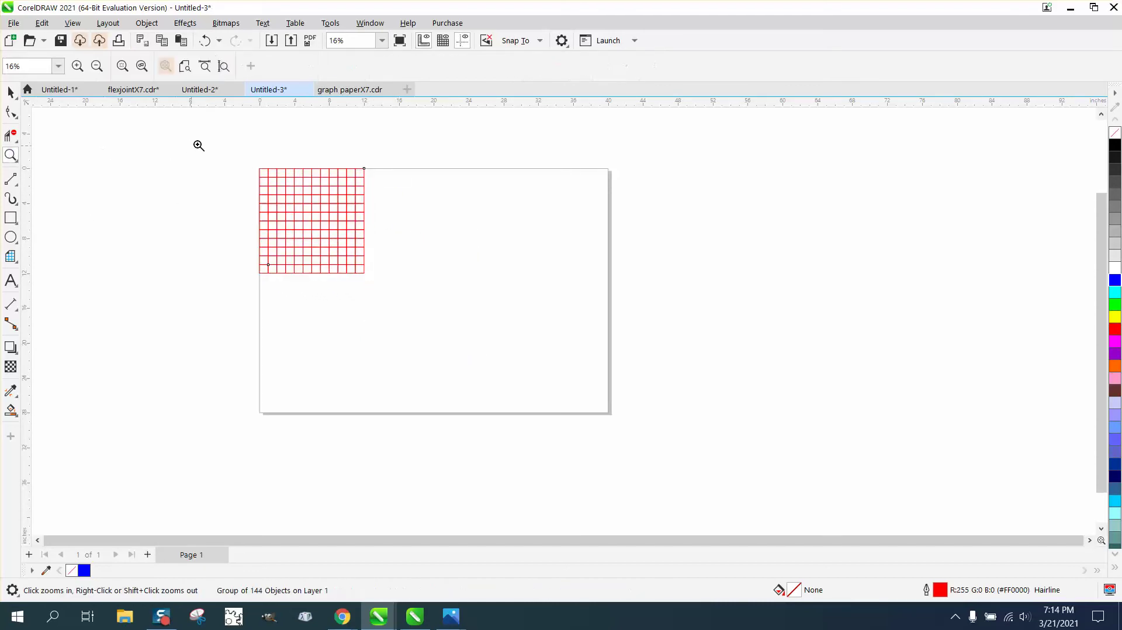
{"action": "left_click", "coordinate": [321, 257]}
{"action": "left_click", "coordinate": [10, 91]}
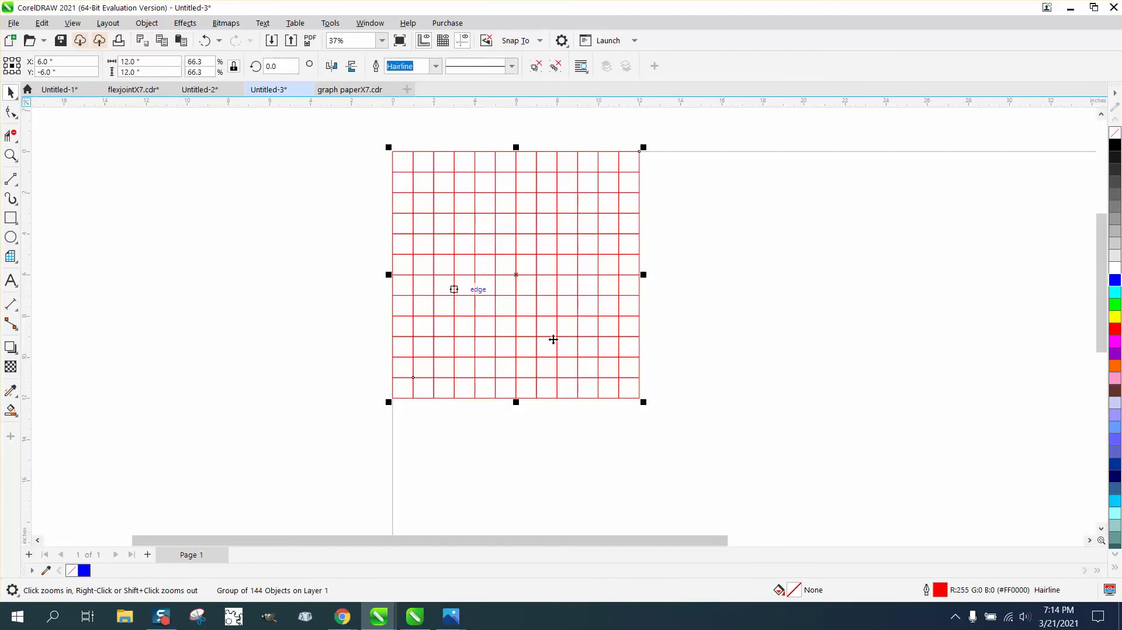
In Outline Pen, switch the grid's line style to dashed, keeping hairline width
{"action": "double_click", "coordinate": [942, 592]}
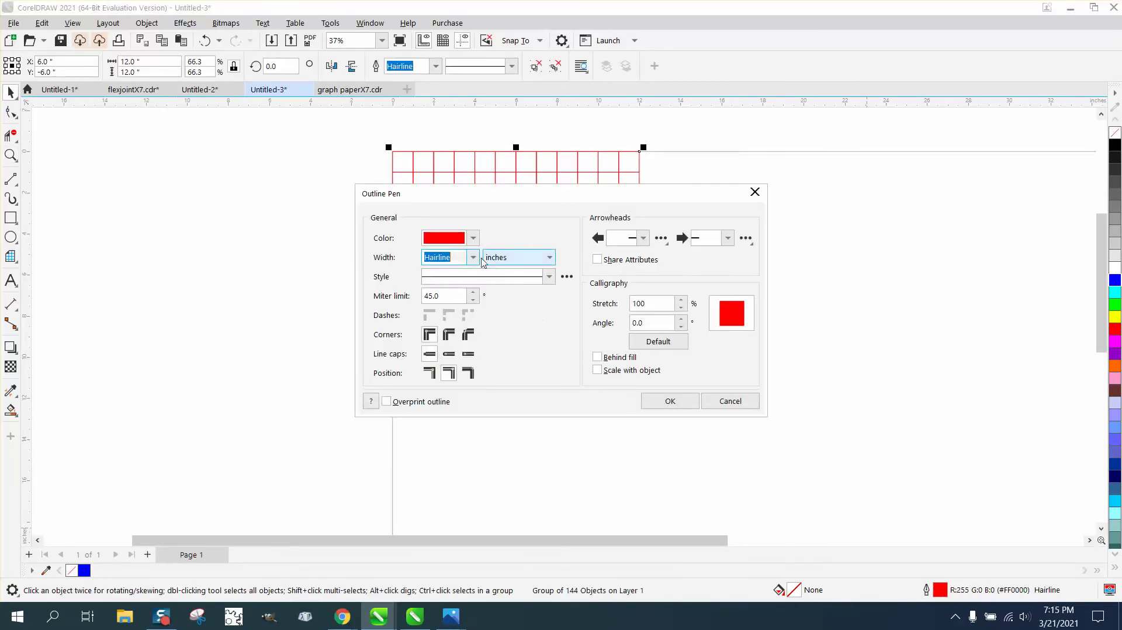
{"action": "left_click", "coordinate": [549, 277]}
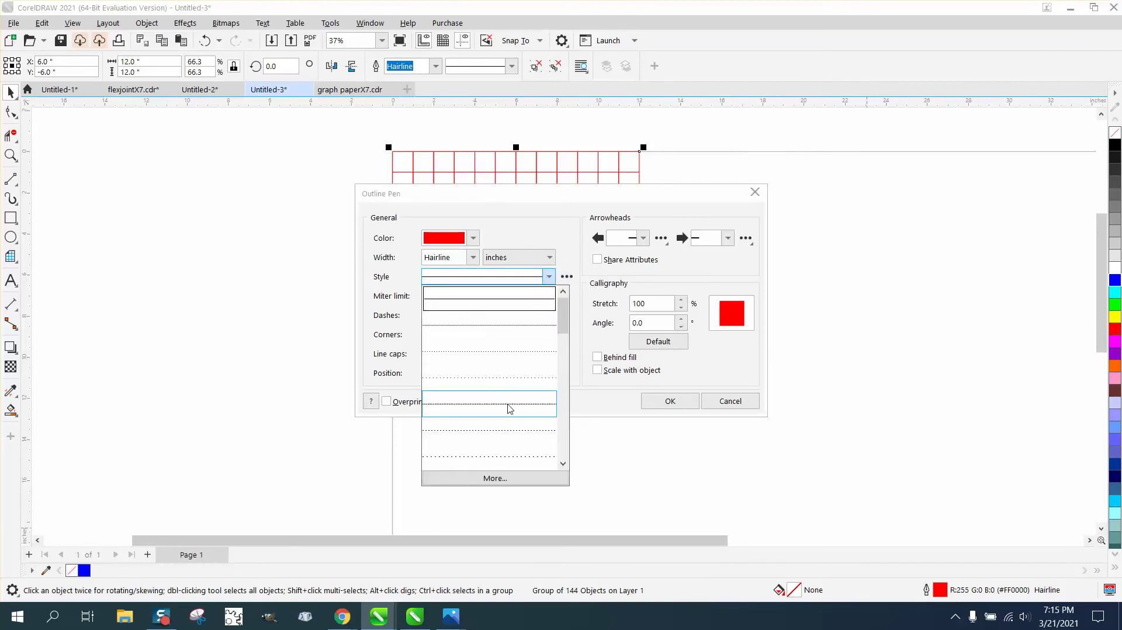
{"action": "left_click_drag", "start_coordinate": [564, 330], "coordinate": [573, 461]}
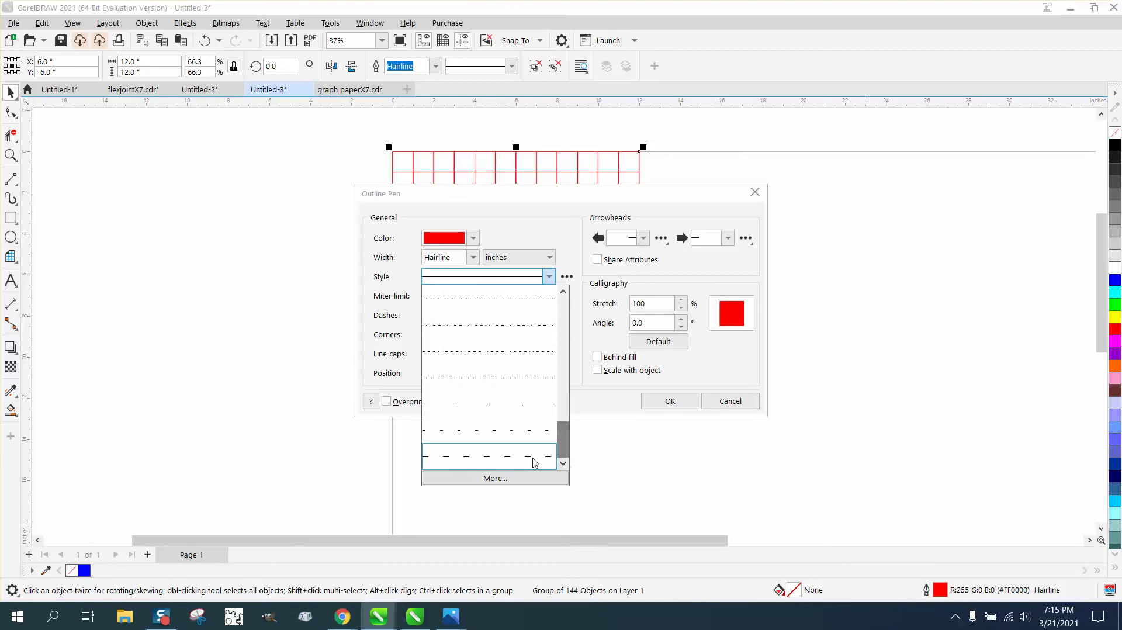
{"action": "left_click", "coordinate": [516, 461]}
{"action": "left_click", "coordinate": [648, 403]}
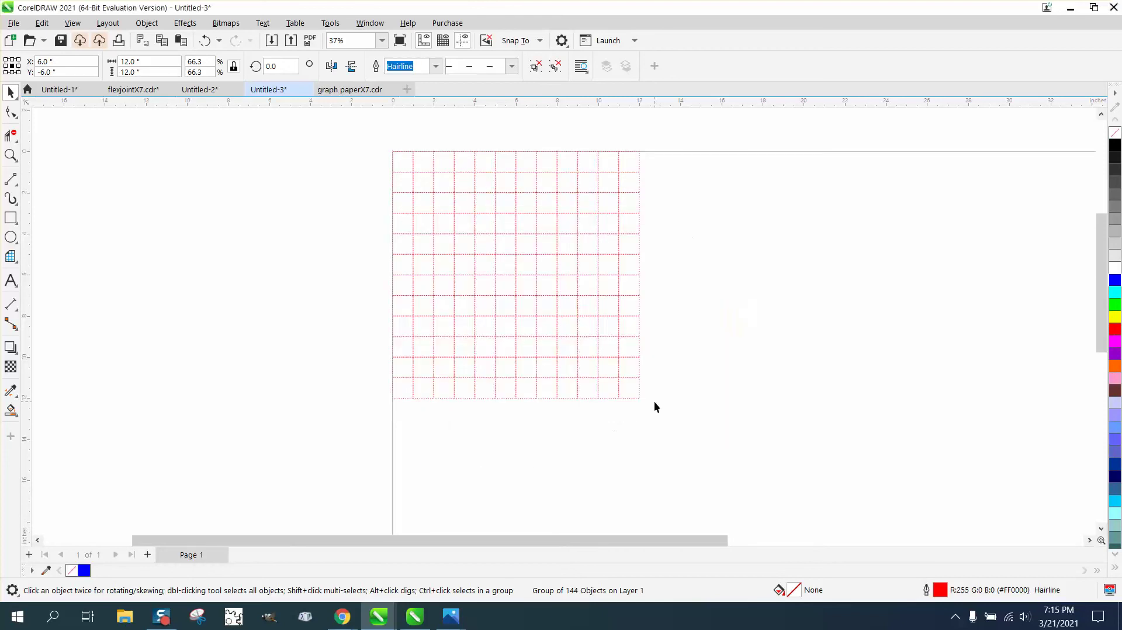
Zoom in on the grid's top-left corner and nudge the grid group slightly down-right
{"action": "left_click", "coordinate": [10, 154]}
{"action": "left_click_drag", "start_coordinate": [381, 148], "coordinate": [500, 227]}
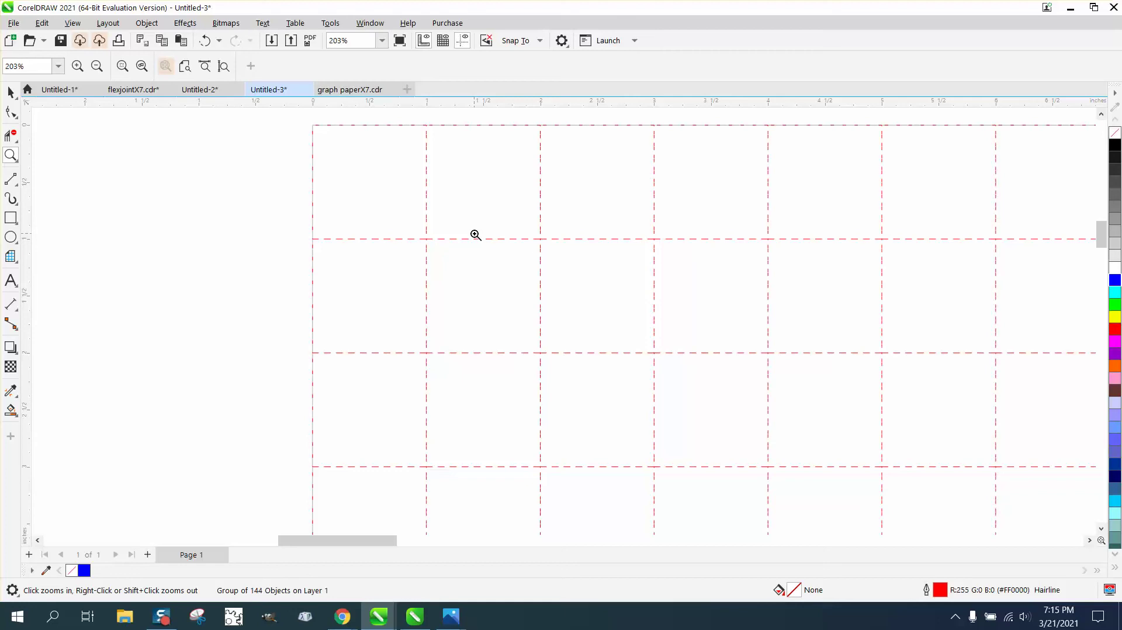
{"action": "left_click", "coordinate": [11, 92]}
{"action": "left_click", "coordinate": [83, 145]}
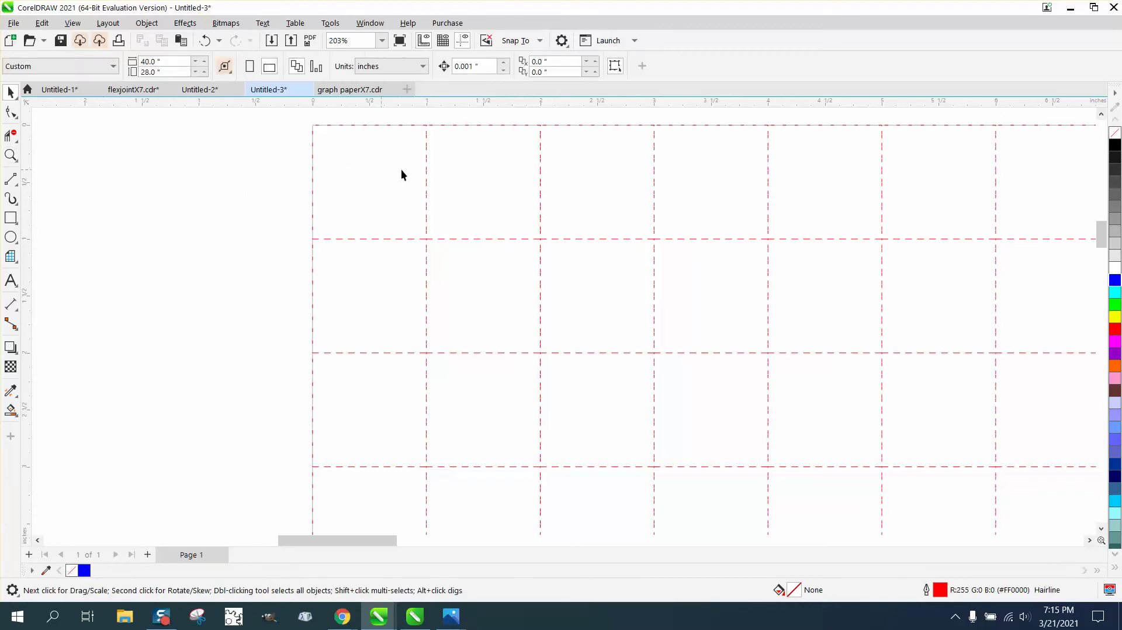
{"action": "mouse_move", "coordinate": [422, 171]}
{"action": "left_mouse_down"}
{"action": "mouse_move", "coordinate": [311, 163]}
{"action": "mouse_move", "coordinate": [416, 195]}
{"action": "mouse_move", "coordinate": [428, 177]}
{"action": "left_mouse_up"}
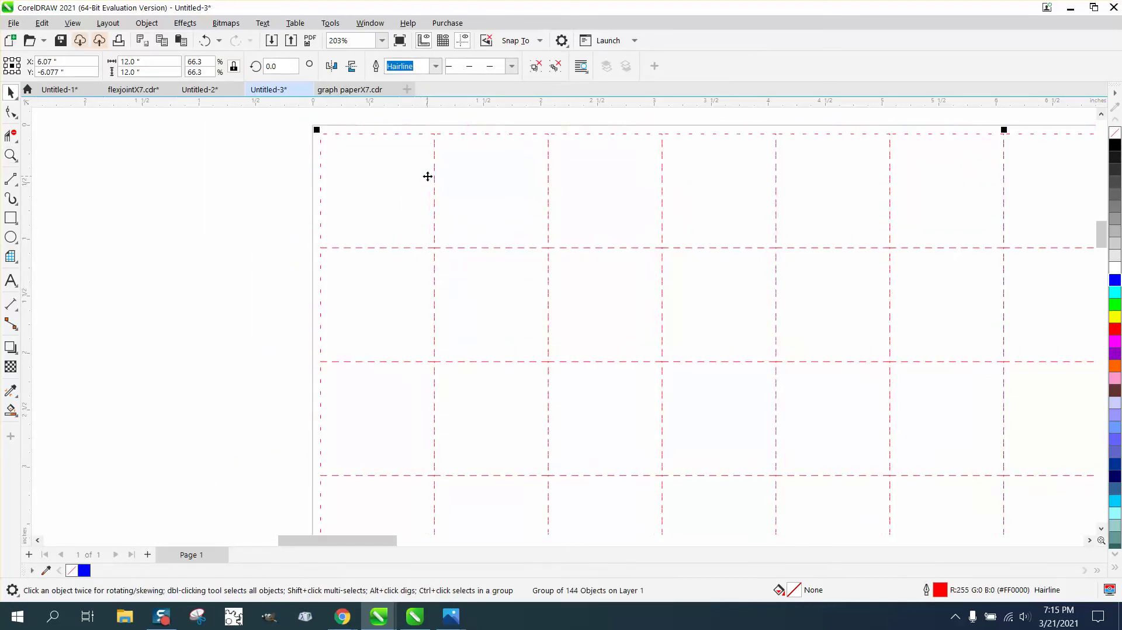
Ungroup the grid via Object > Group and drag four squares out of place
{"action": "left_click", "coordinate": [145, 25]}
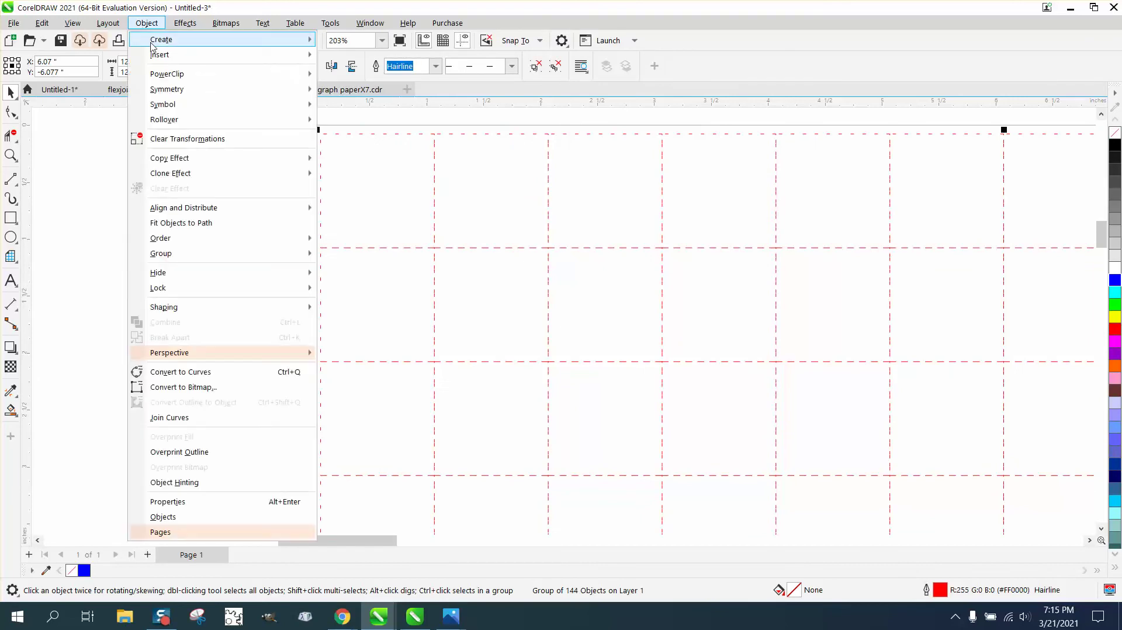
{"action": "mouse_move", "coordinate": [193, 253]}
{"action": "left_click", "coordinate": [345, 270]}
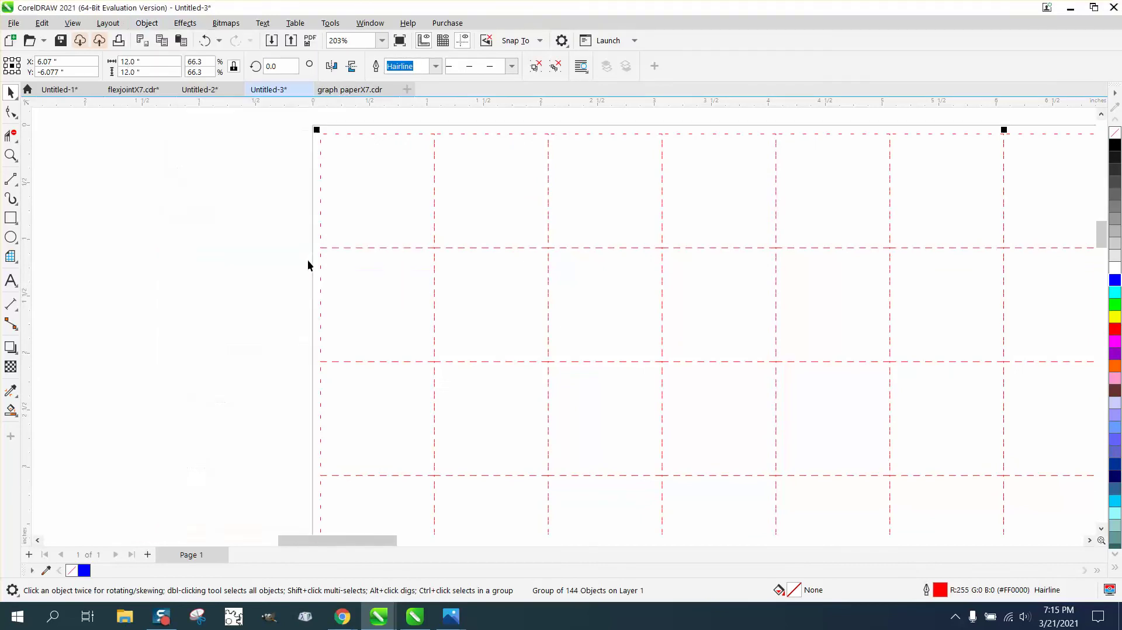
{"action": "left_click_drag", "start_coordinate": [345, 187], "coordinate": [284, 168]}
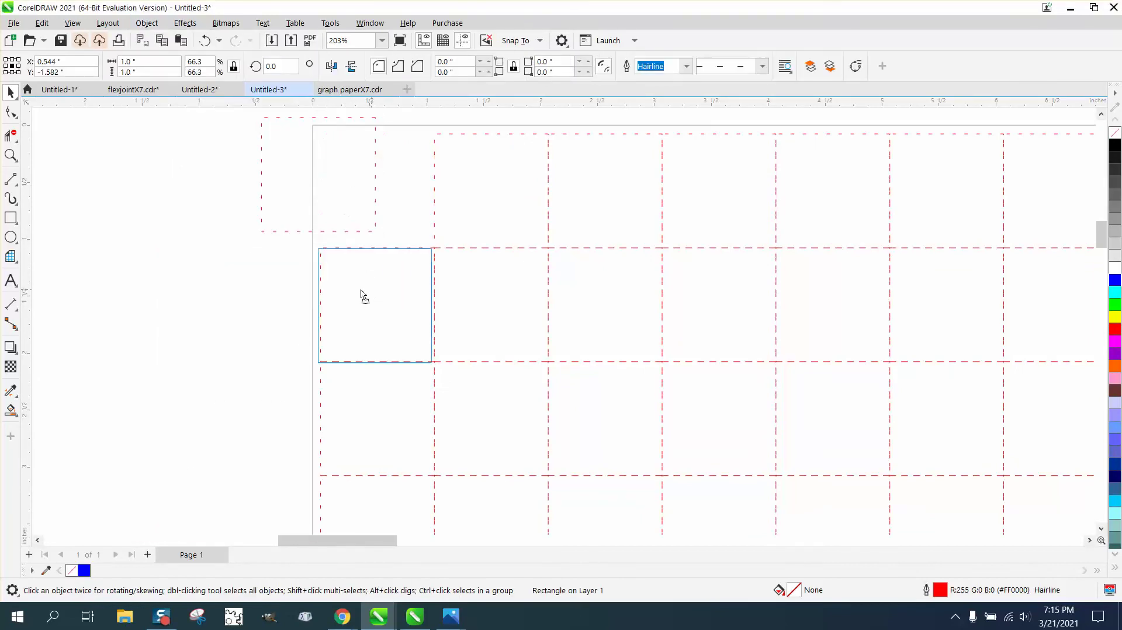
{"action": "left_click_drag", "start_coordinate": [362, 296], "coordinate": [388, 289]}
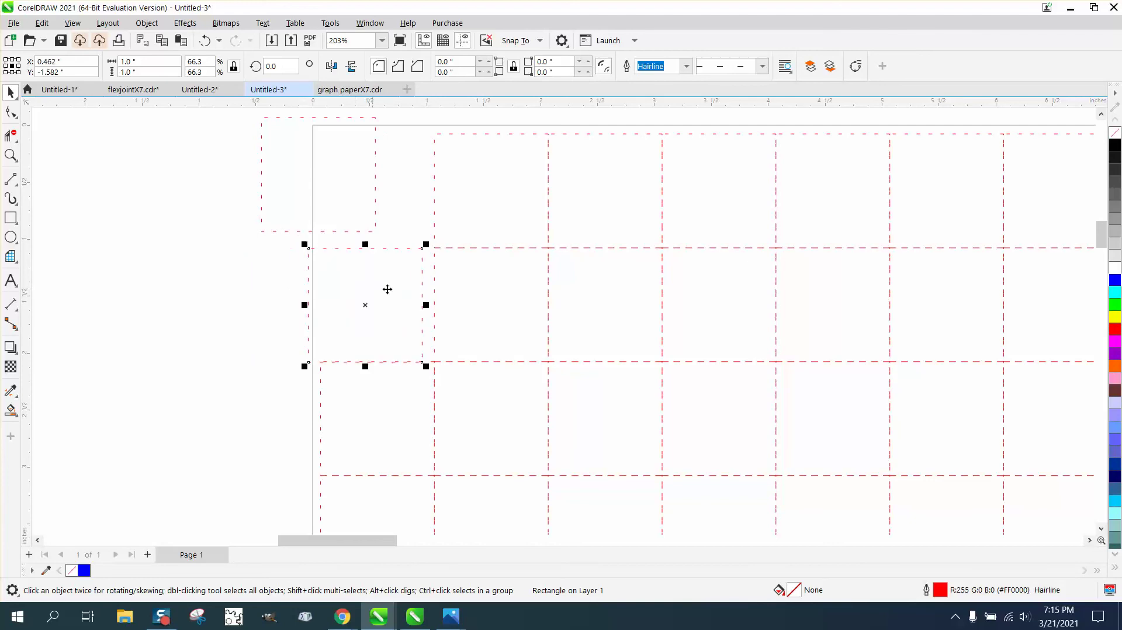
{"action": "left_click_drag", "start_coordinate": [481, 254], "coordinate": [486, 275]}
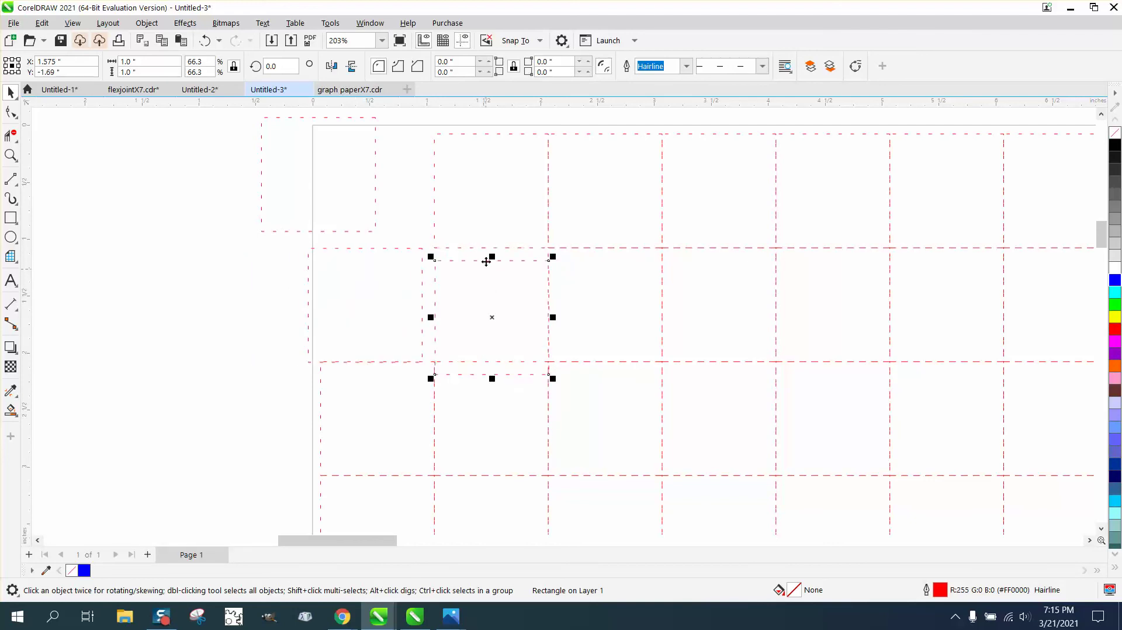
{"action": "left_click_drag", "start_coordinate": [483, 225], "coordinate": [484, 206]}
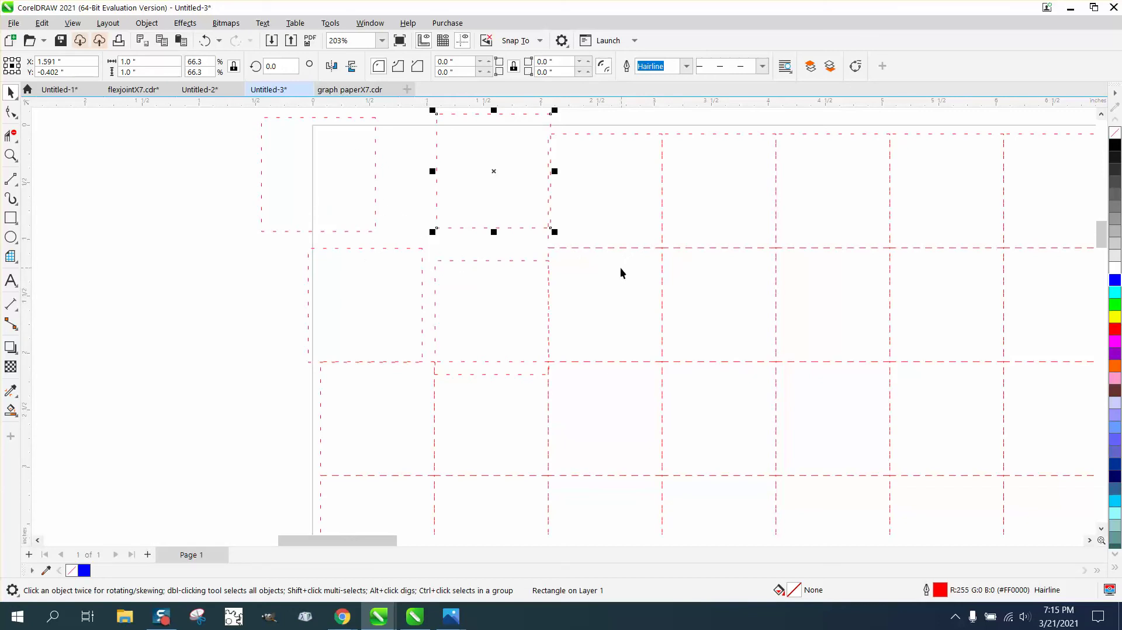
Undo the five square moves so every square is back in place
{"action": "scroll", "coordinate": [376, 213], "scroll_direction": "down", "scroll_amount": 2}
{"action": "left_click", "coordinate": [205, 41]}
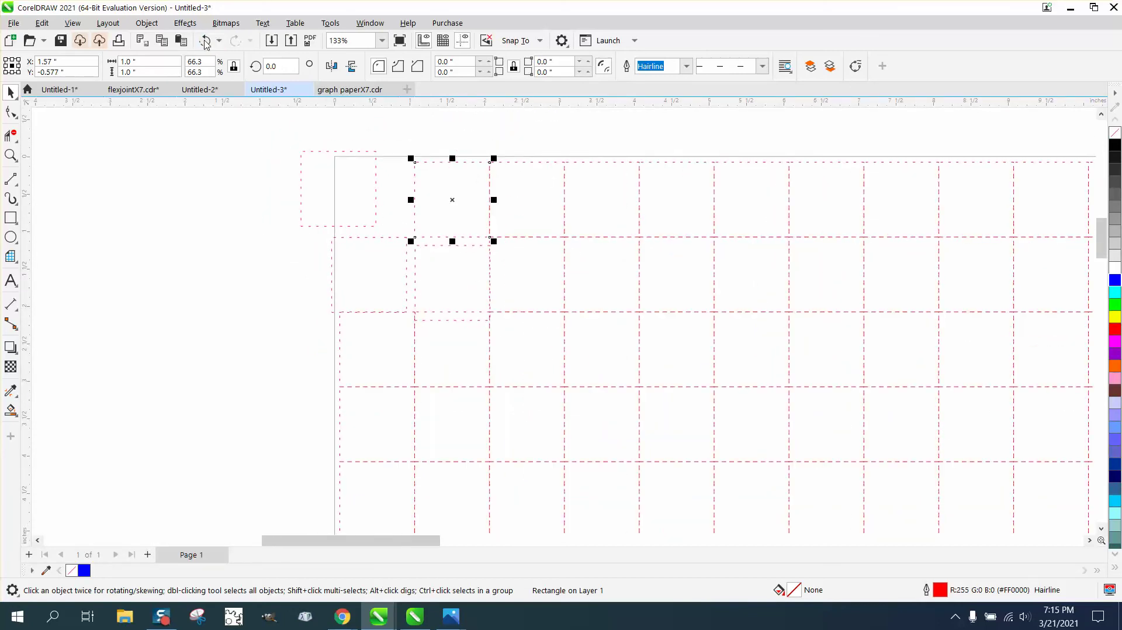
{"action": "left_click", "coordinate": [205, 41]}
{"action": "left_click", "coordinate": [205, 41]}
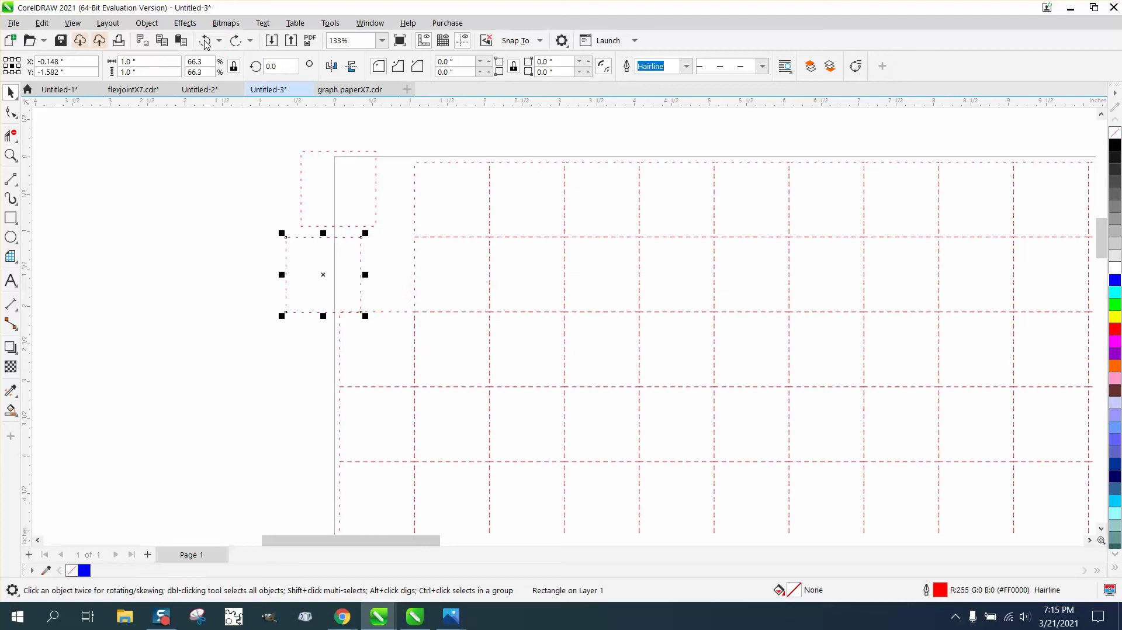
{"action": "left_click", "coordinate": [205, 42]}
{"action": "left_click", "coordinate": [205, 41]}
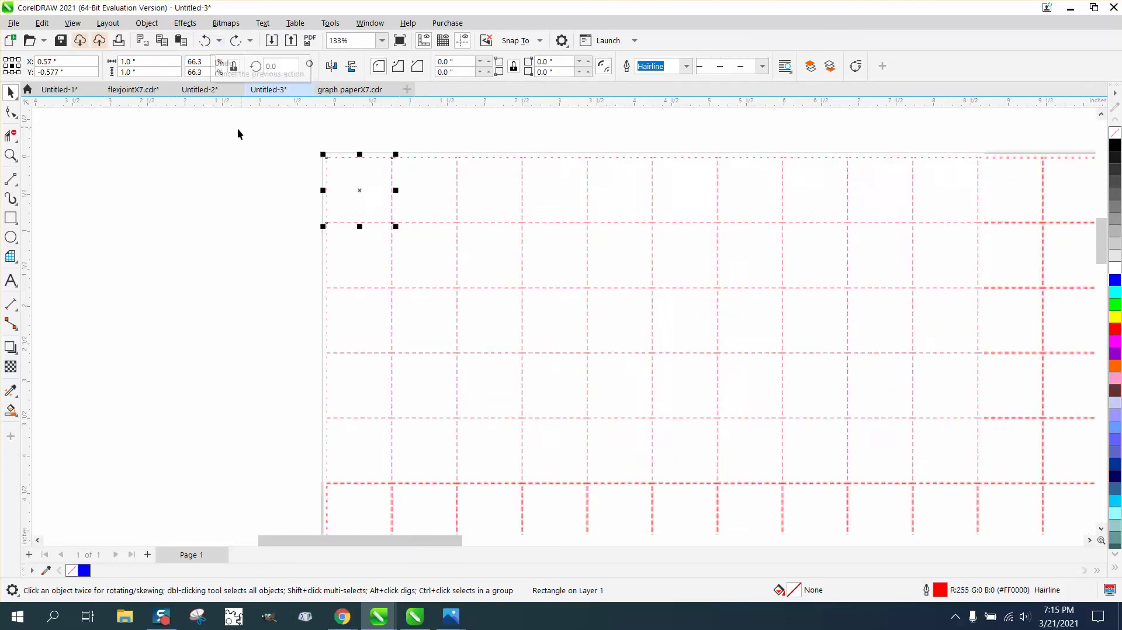
Marquee-select all 144 grid squares
{"action": "scroll", "coordinate": [272, 136], "scroll_direction": "down", "scroll_amount": 3}
{"action": "left_click_drag", "start_coordinate": [269, 129], "coordinate": [552, 380]}
{"action": "left_click_drag", "start_coordinate": [613, 435], "coordinate": [633, 440]}
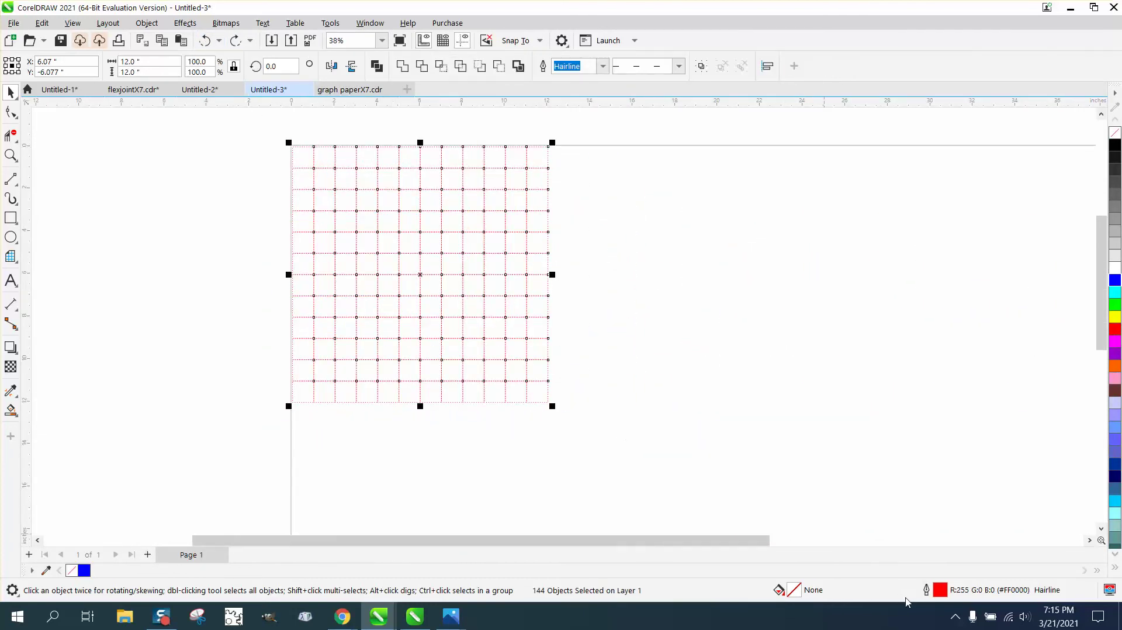
In Outline Pen, set the squares' outline colour to black and width to 1.0 pt
{"action": "double_click", "coordinate": [936, 592]}
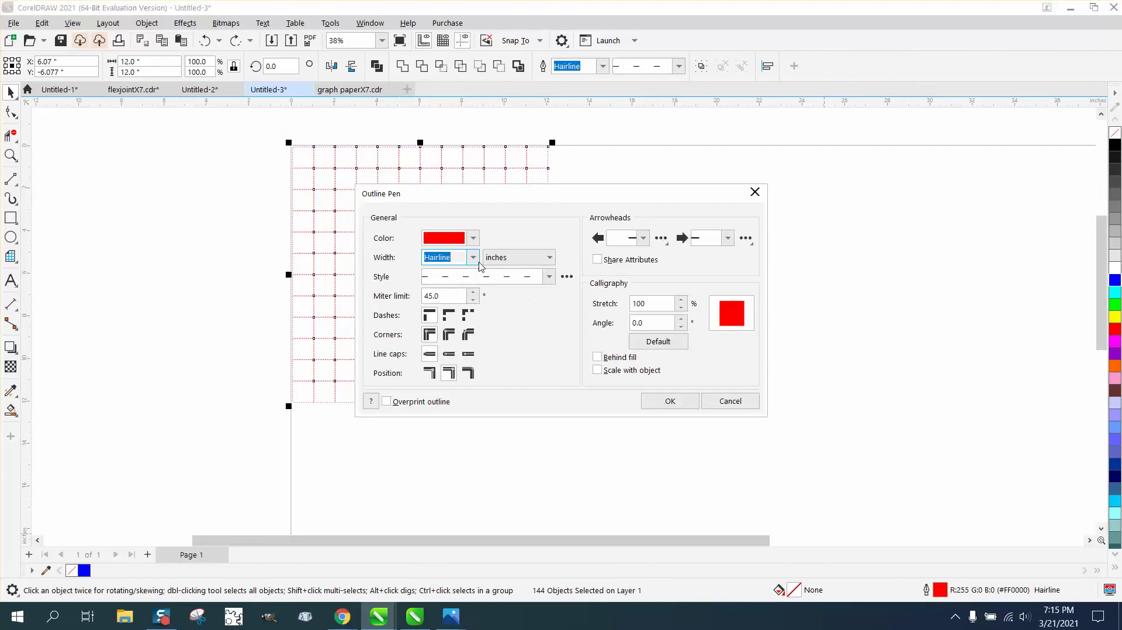
{"action": "left_click", "coordinate": [472, 238]}
{"action": "left_click", "coordinate": [463, 266]}
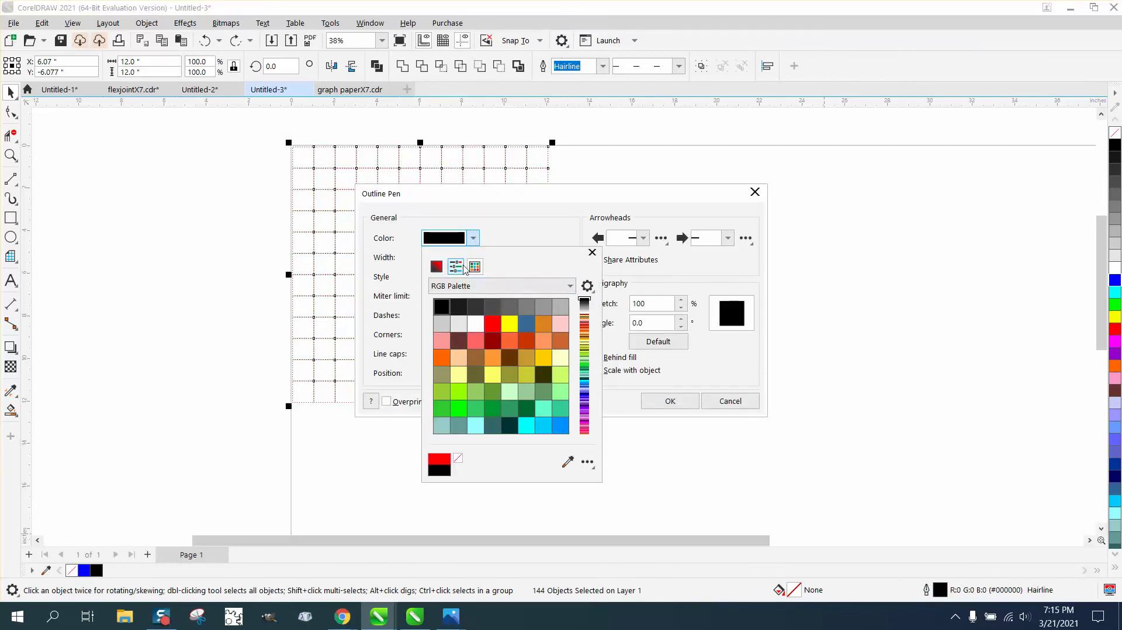
{"action": "left_click", "coordinate": [472, 238]}
{"action": "left_click", "coordinate": [473, 257]}
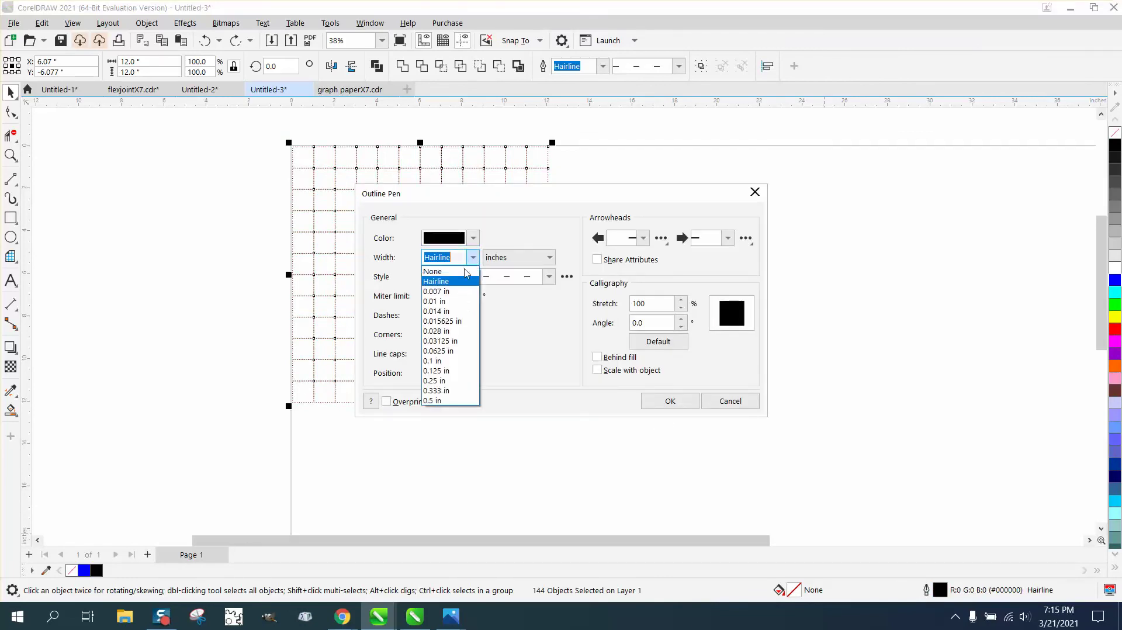
{"action": "left_click", "coordinate": [551, 259]}
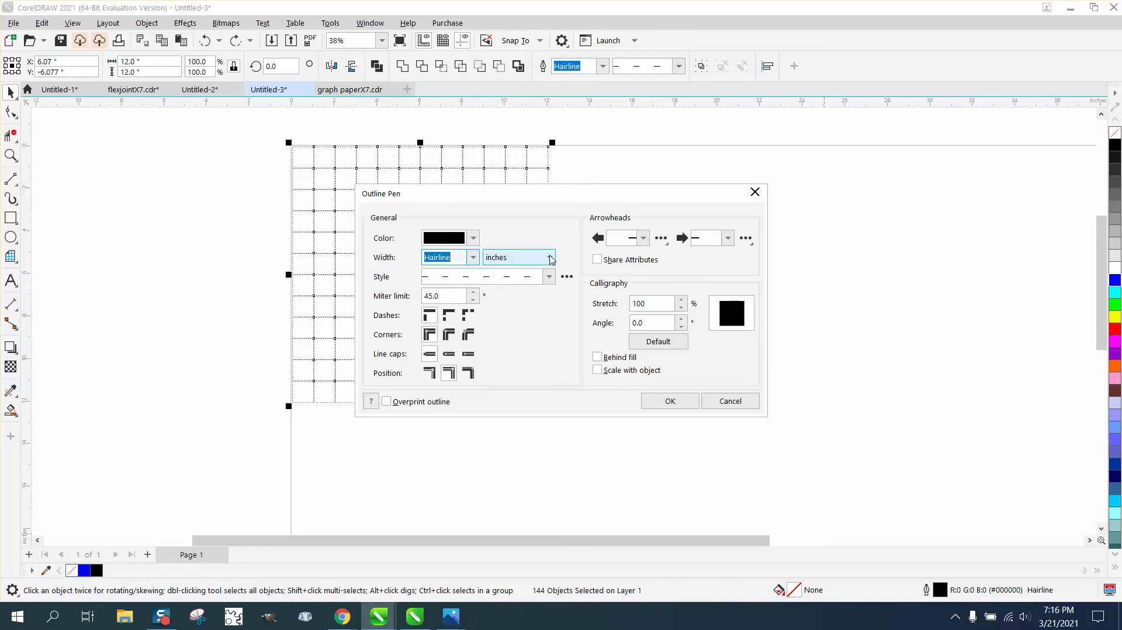
{"action": "left_click", "coordinate": [551, 259]}
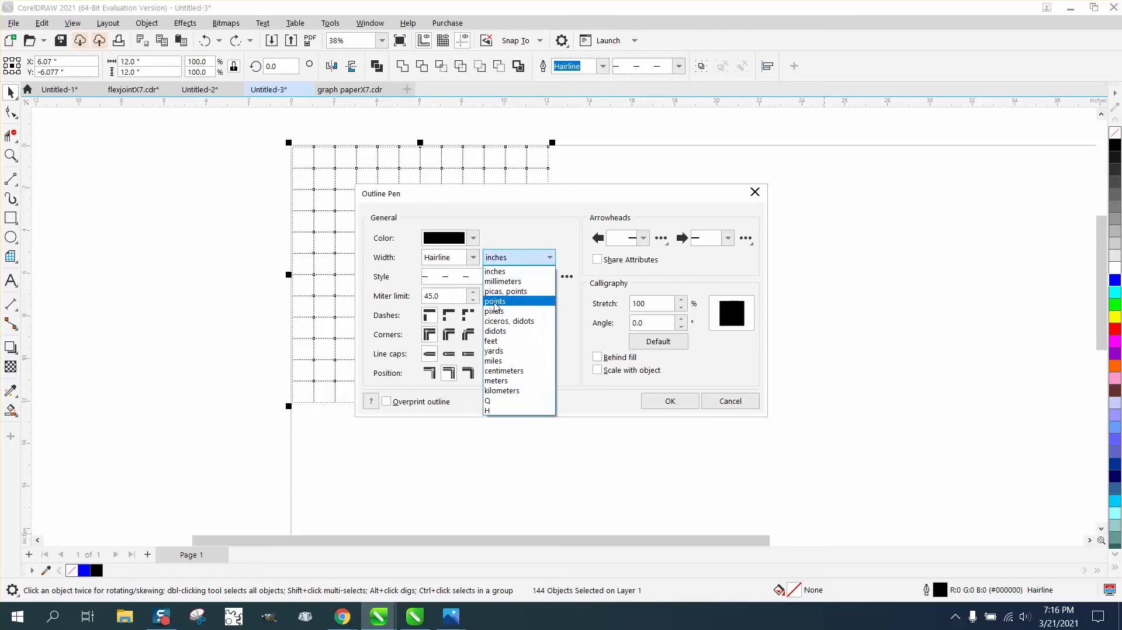
{"action": "left_click", "coordinate": [495, 303]}
{"action": "left_click", "coordinate": [473, 257]}
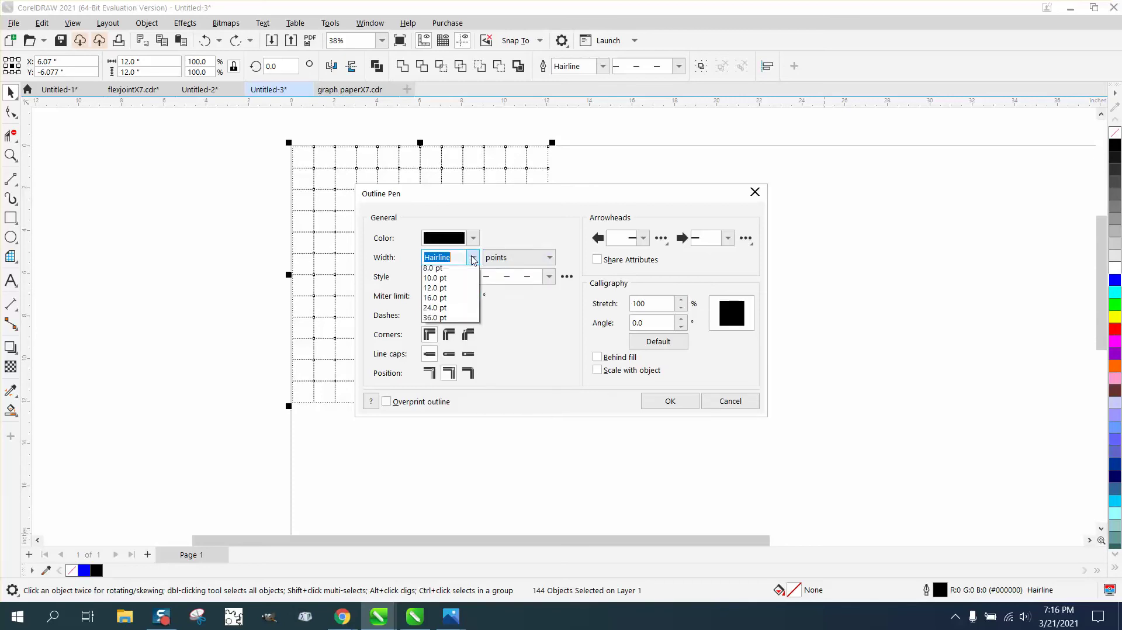
{"action": "left_click", "coordinate": [444, 308]}
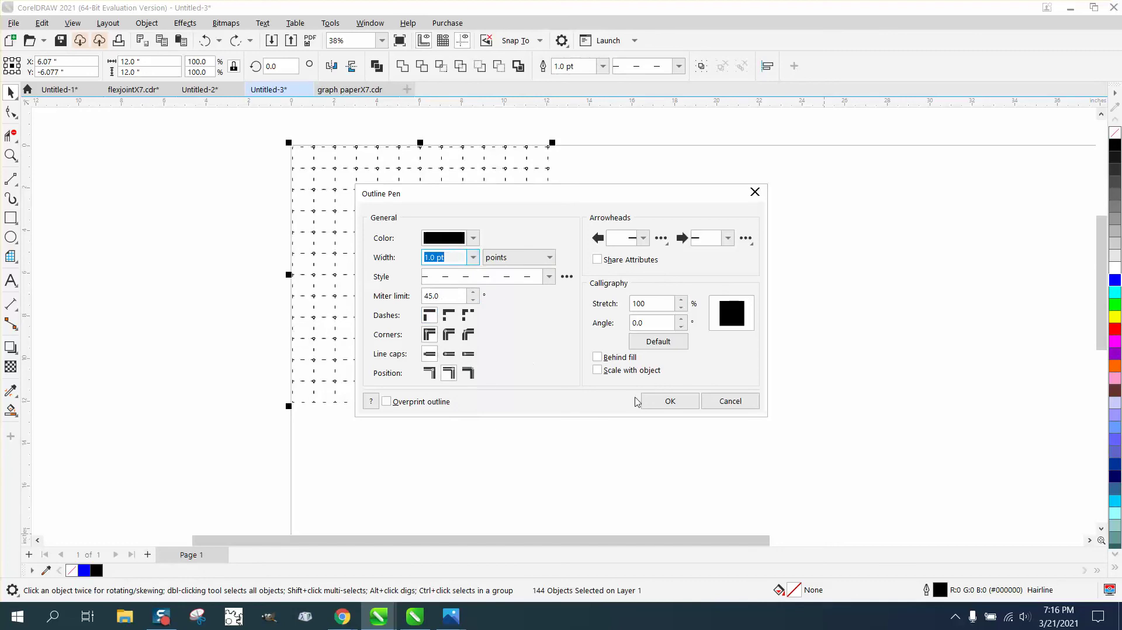
{"action": "left_click", "coordinate": [670, 401]}
{"action": "key", "text": "z"}
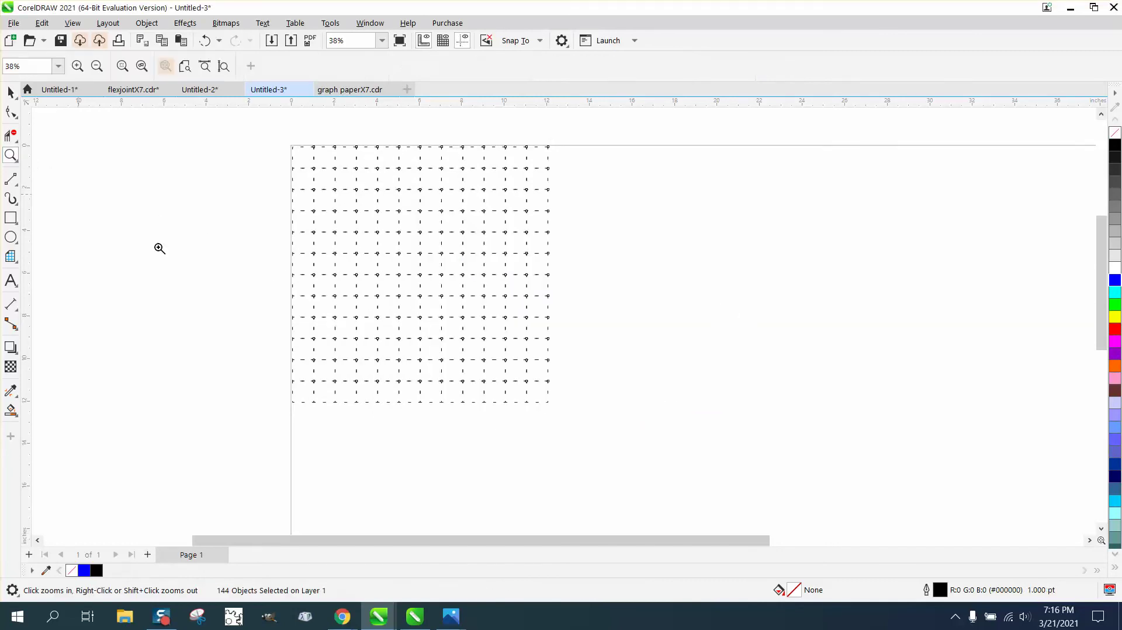
{"action": "mouse_move", "coordinate": [253, 369]}
{"action": "left_mouse_down"}
{"action": "mouse_move", "coordinate": [373, 421]}
{"action": "mouse_move", "coordinate": [678, 445]}
{"action": "left_mouse_up"}
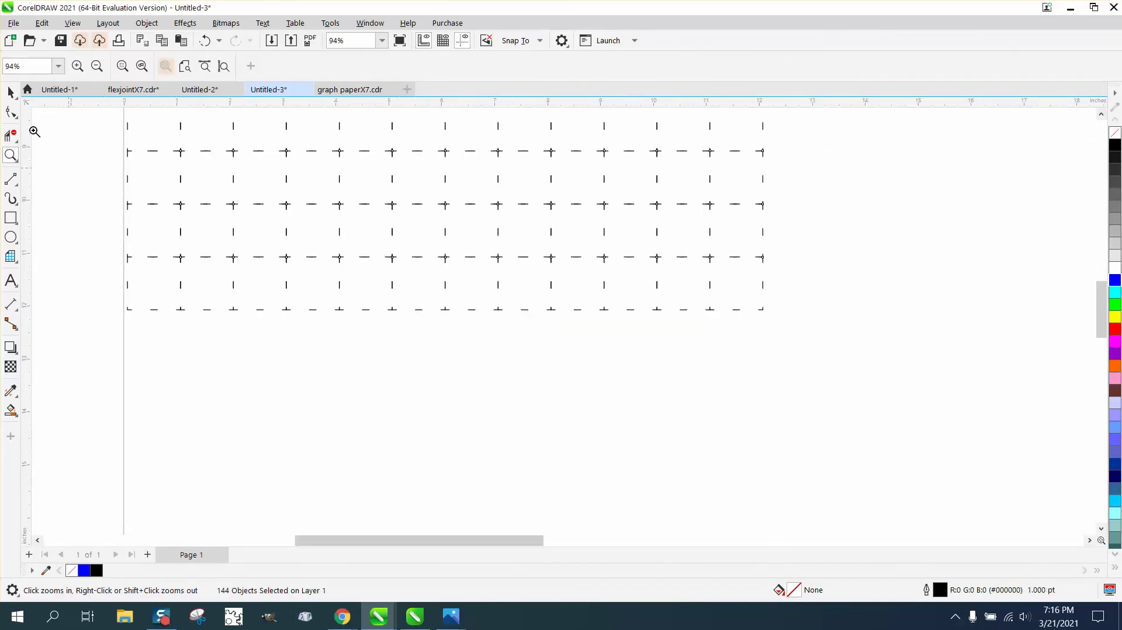
{"action": "left_click", "coordinate": [11, 92]}
{"action": "left_click", "coordinate": [12, 112]}
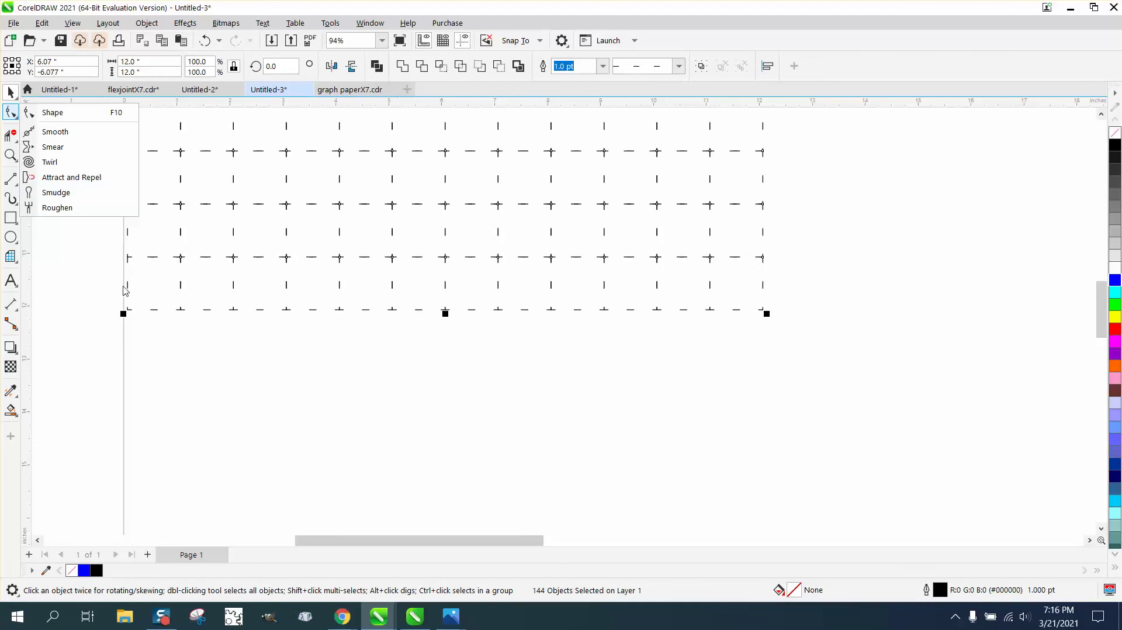
{"action": "left_click", "coordinate": [132, 331]}
{"action": "left_click", "coordinate": [153, 312]}
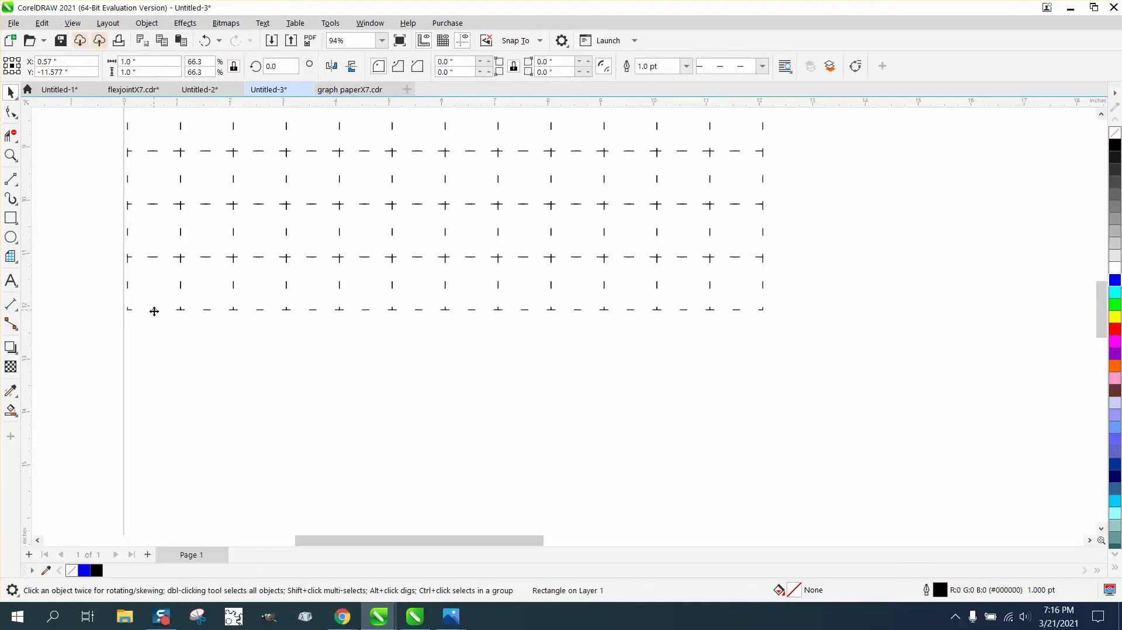
{"action": "left_click_drag", "start_coordinate": [154, 312], "coordinate": [155, 329]}
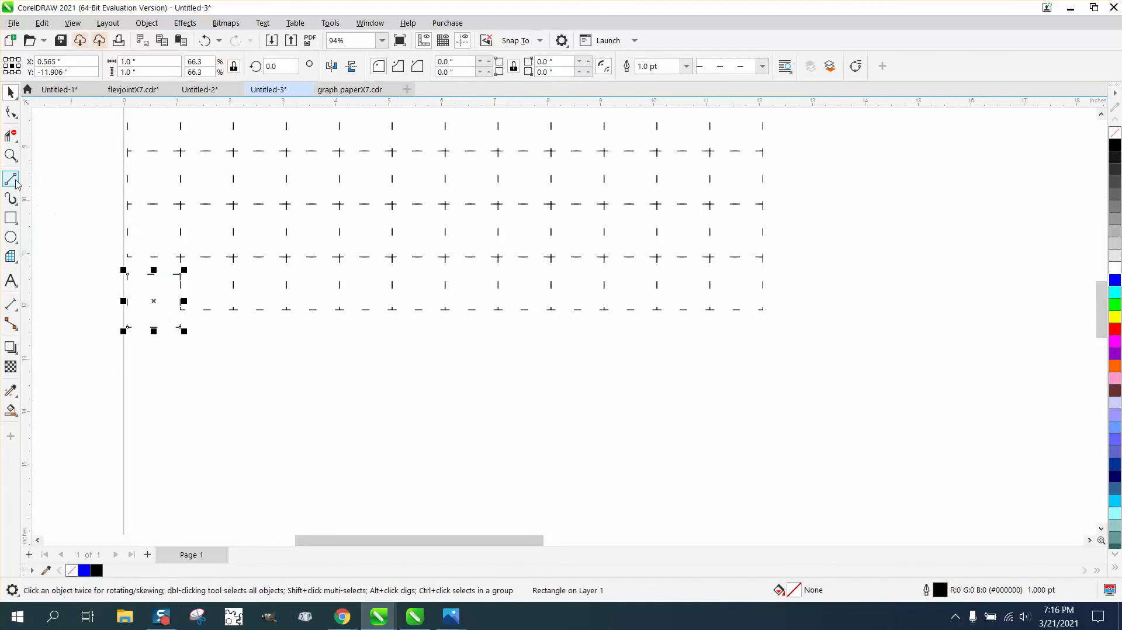
{"action": "left_click", "coordinate": [11, 155]}
{"action": "left_click_drag", "start_coordinate": [85, 220], "coordinate": [309, 359]}
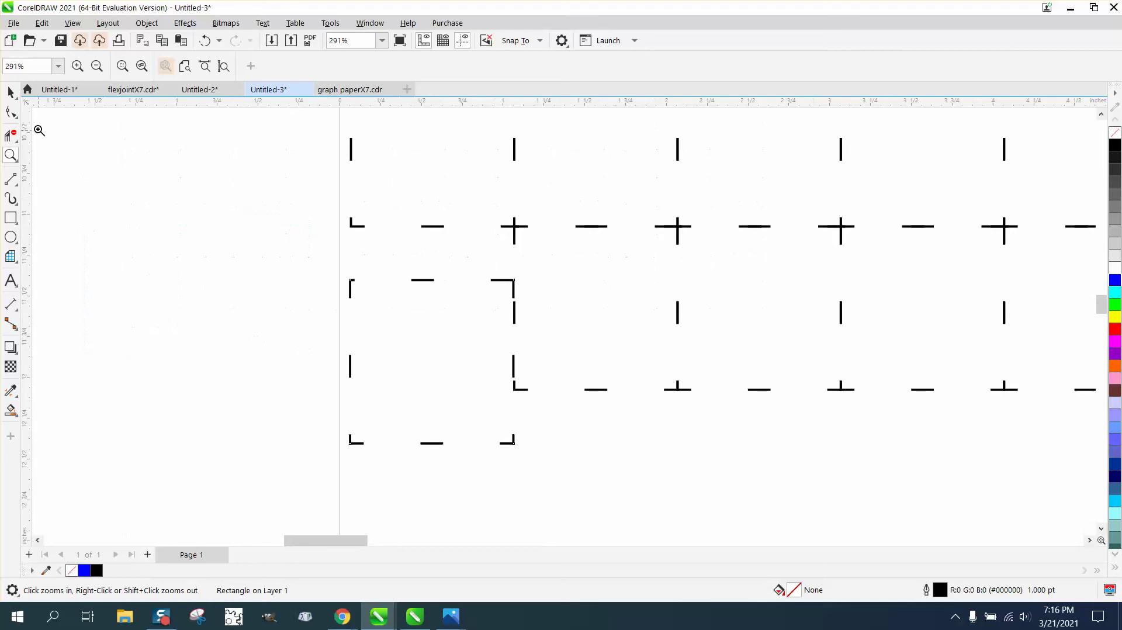
{"action": "left_click", "coordinate": [11, 93]}
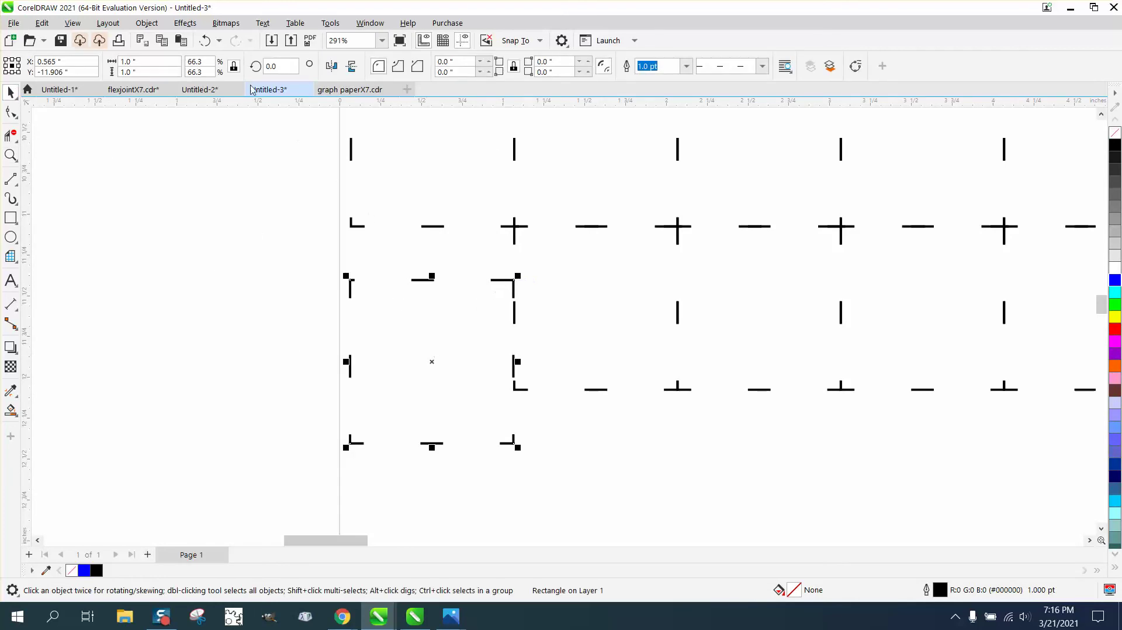
{"action": "left_click", "coordinate": [204, 41]}
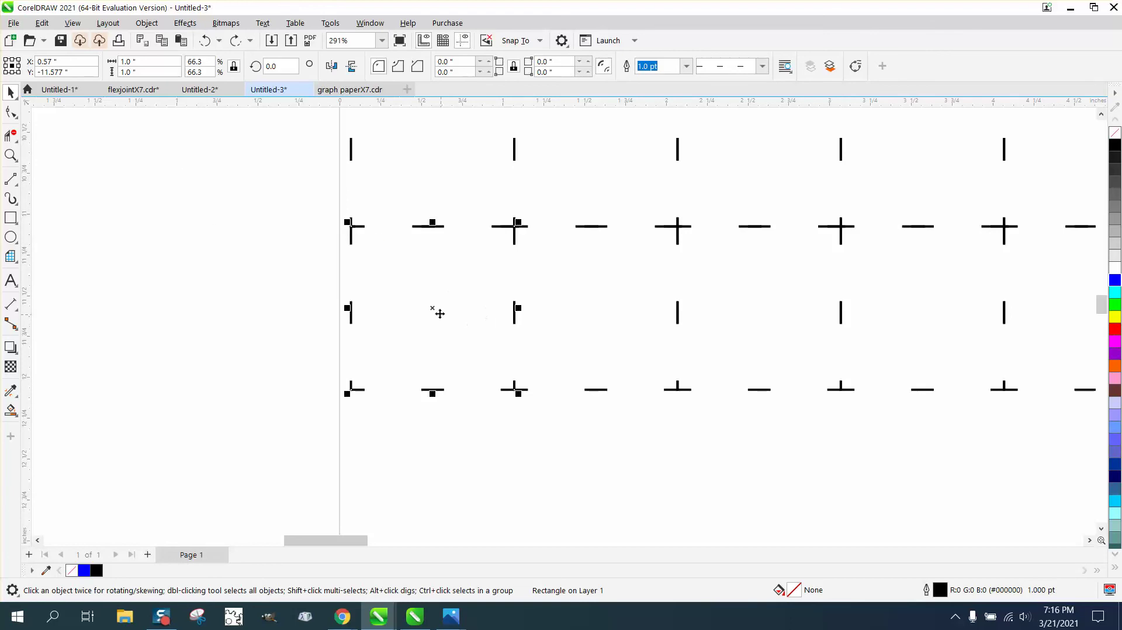
{"action": "left_click_drag", "start_coordinate": [438, 314], "coordinate": [594, 318]}
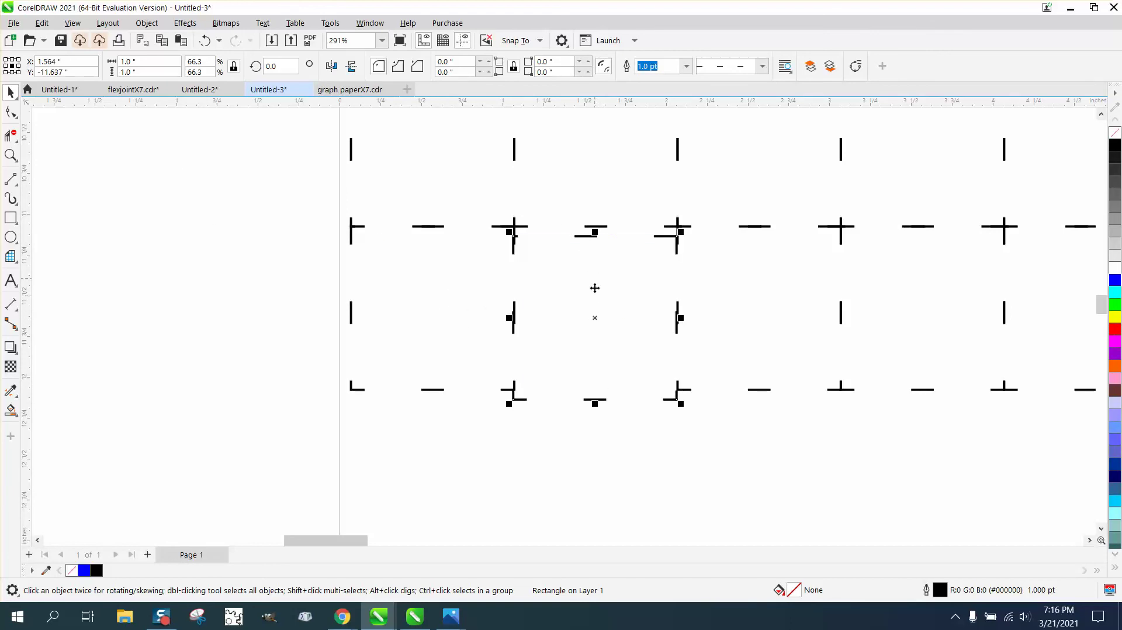
{"action": "scroll", "coordinate": [590, 274], "scroll_direction": "down", "scroll_amount": 2}
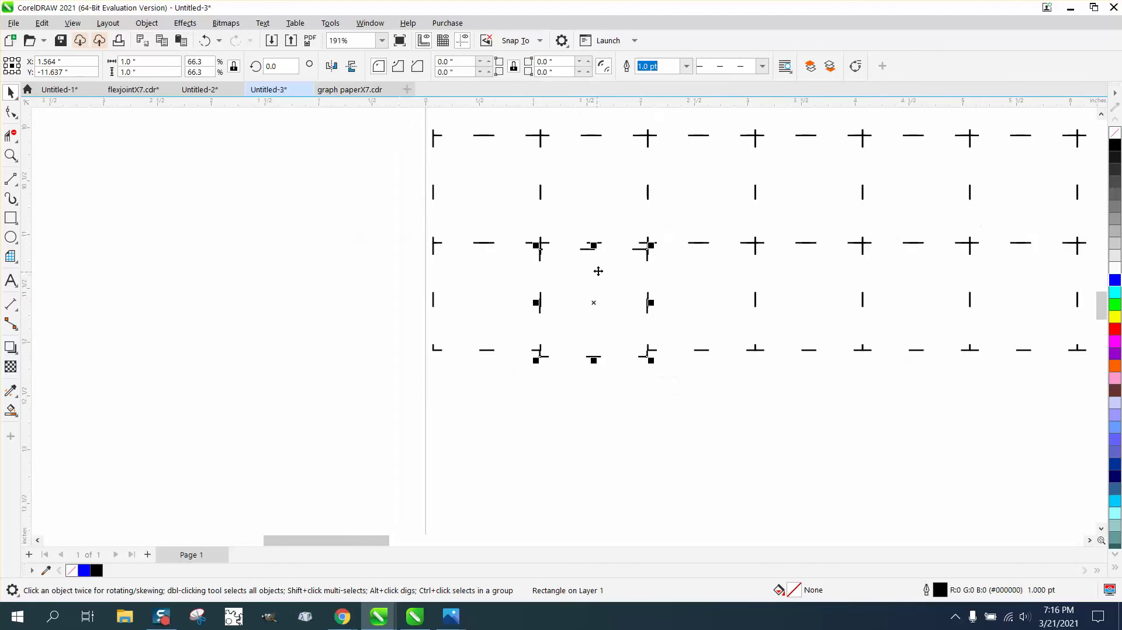
{"action": "left_click", "coordinate": [204, 40]}
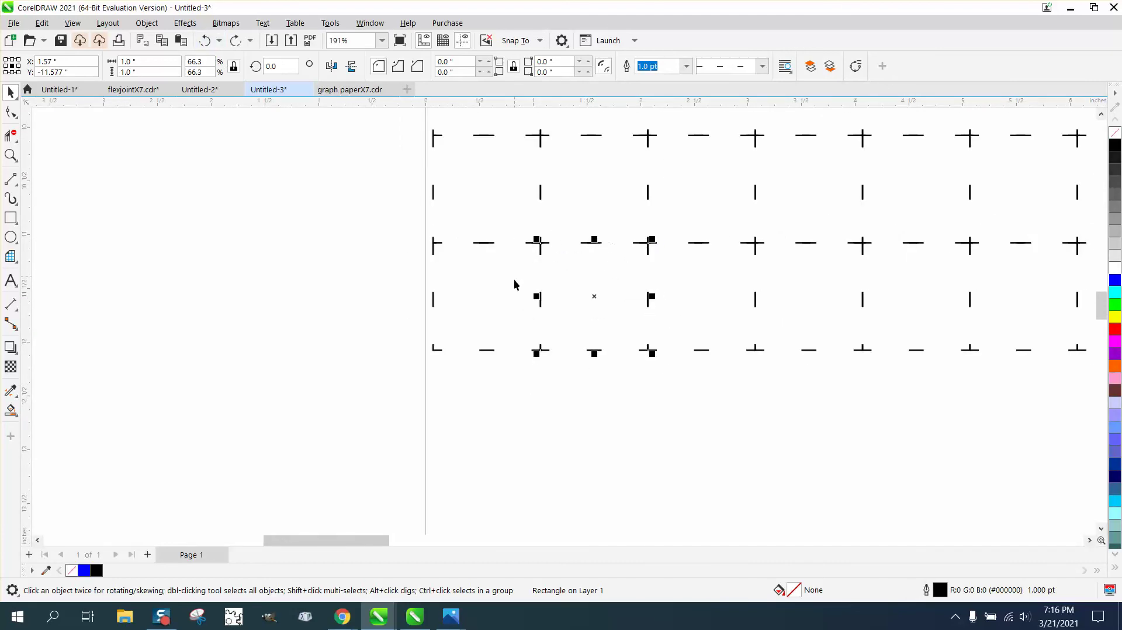
Zoom in on the grid's lower part and drag the bottom-left square out to the lower left
{"action": "scroll", "coordinate": [444, 307], "scroll_direction": "down", "scroll_amount": 7}
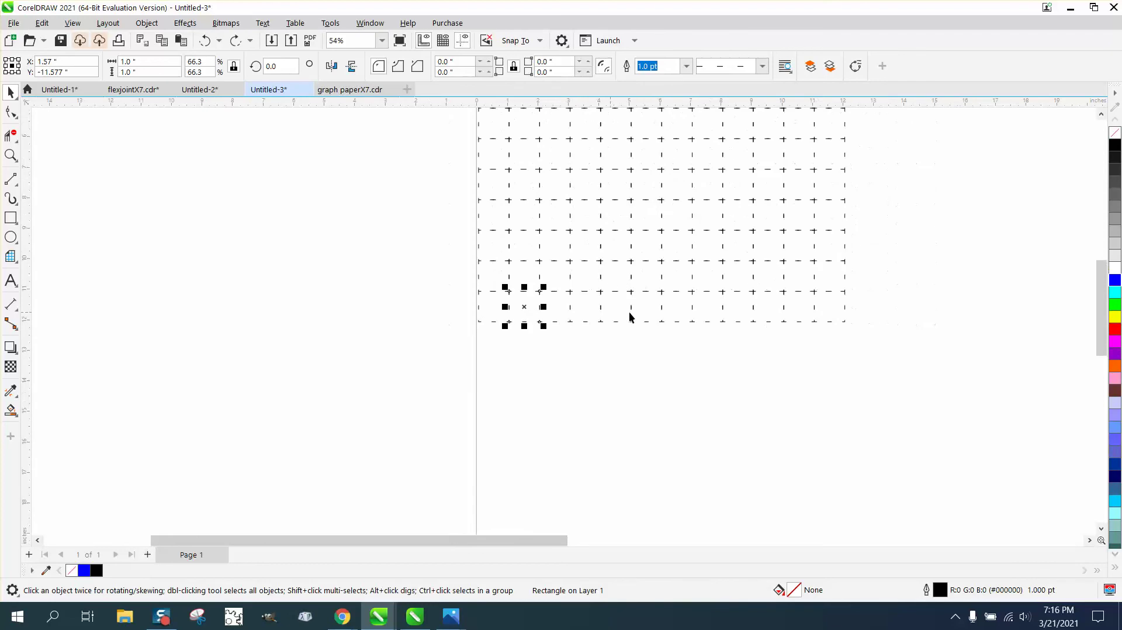
{"action": "scroll", "coordinate": [420, 295], "scroll_direction": "down", "scroll_amount": 1}
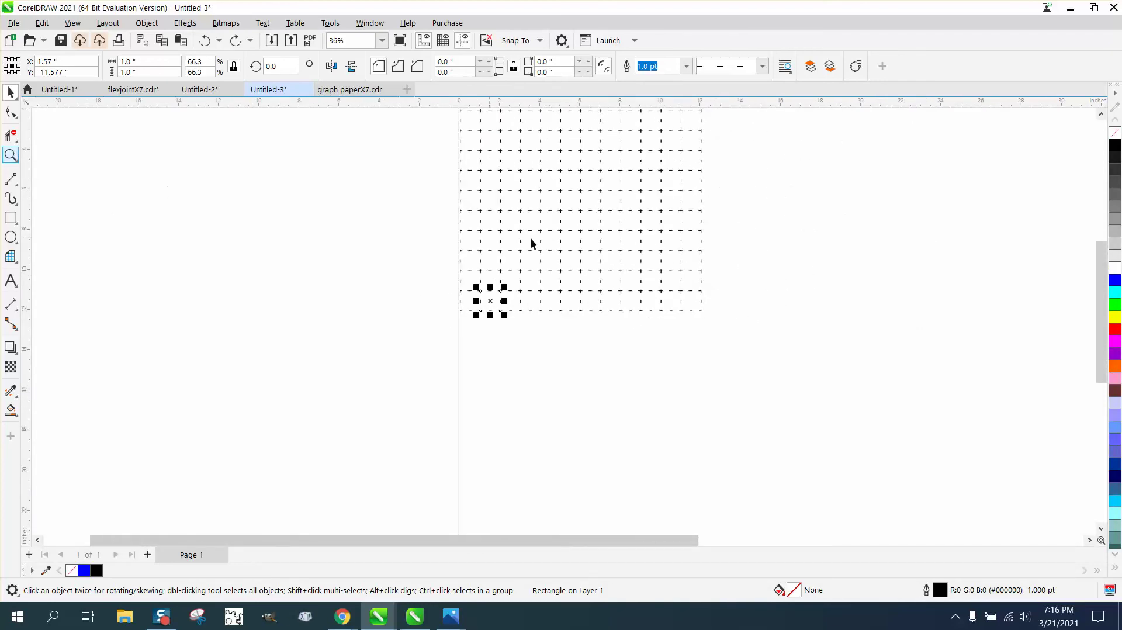
{"action": "left_click", "coordinate": [67, 158]}
{"action": "left_click_drag", "start_coordinate": [444, 252], "coordinate": [834, 363]}
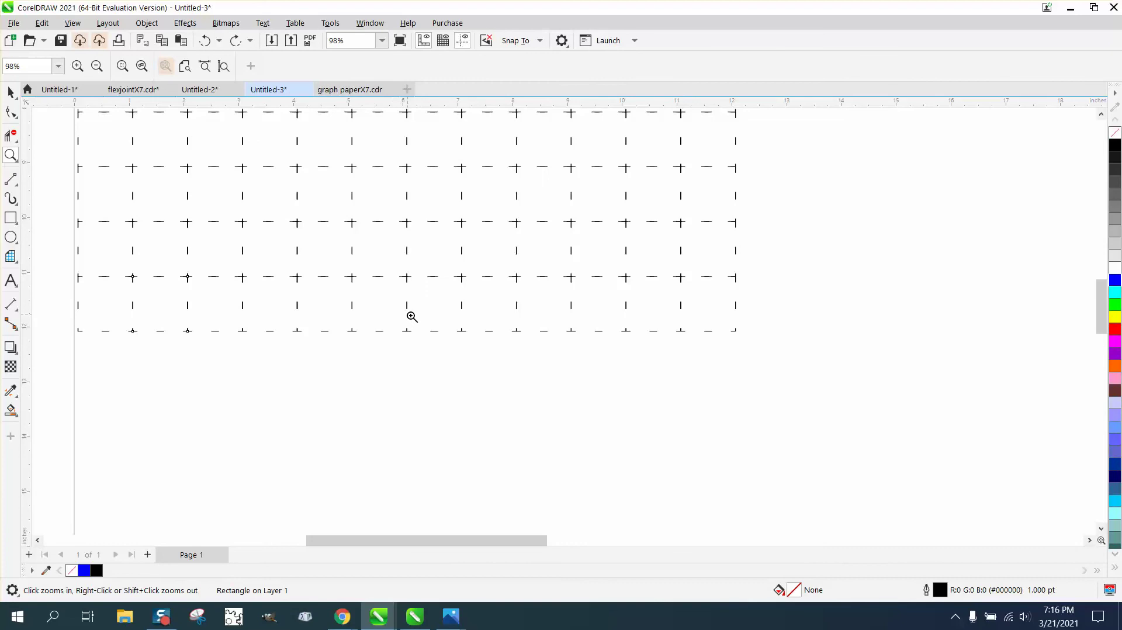
{"action": "scroll", "coordinate": [436, 320], "scroll_direction": "down", "scroll_amount": 2}
{"action": "left_click", "coordinate": [11, 91]}
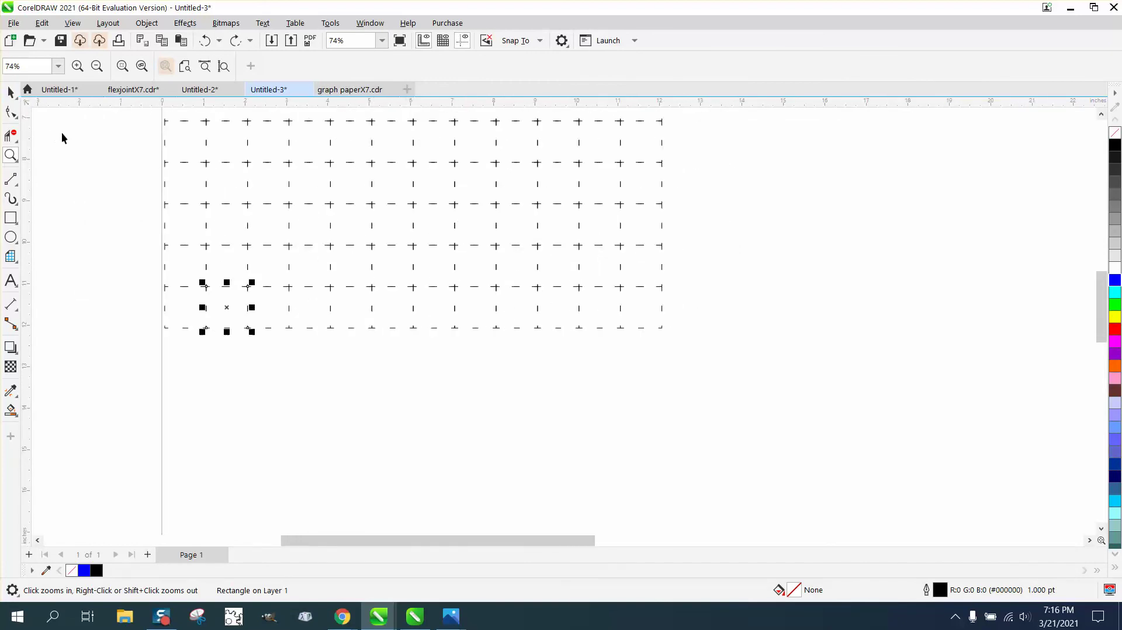
{"action": "key", "text": "space"}
{"action": "left_click_drag", "start_coordinate": [233, 306], "coordinate": [133, 394]}
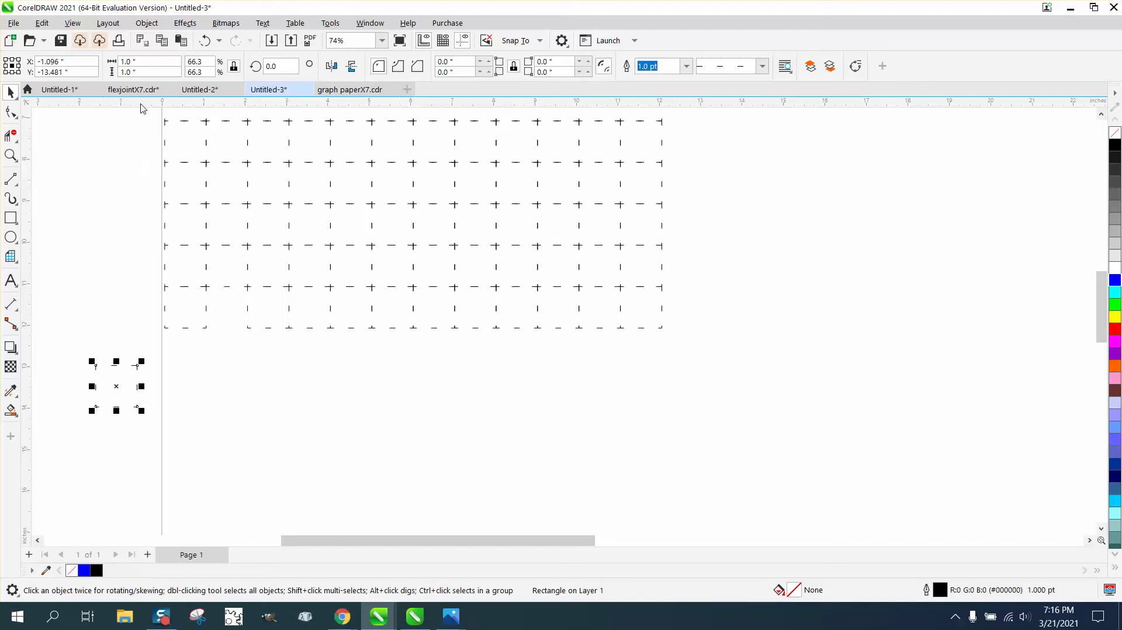
{"action": "scroll", "coordinate": [295, 328], "scroll_direction": "down", "scroll_amount": 3}
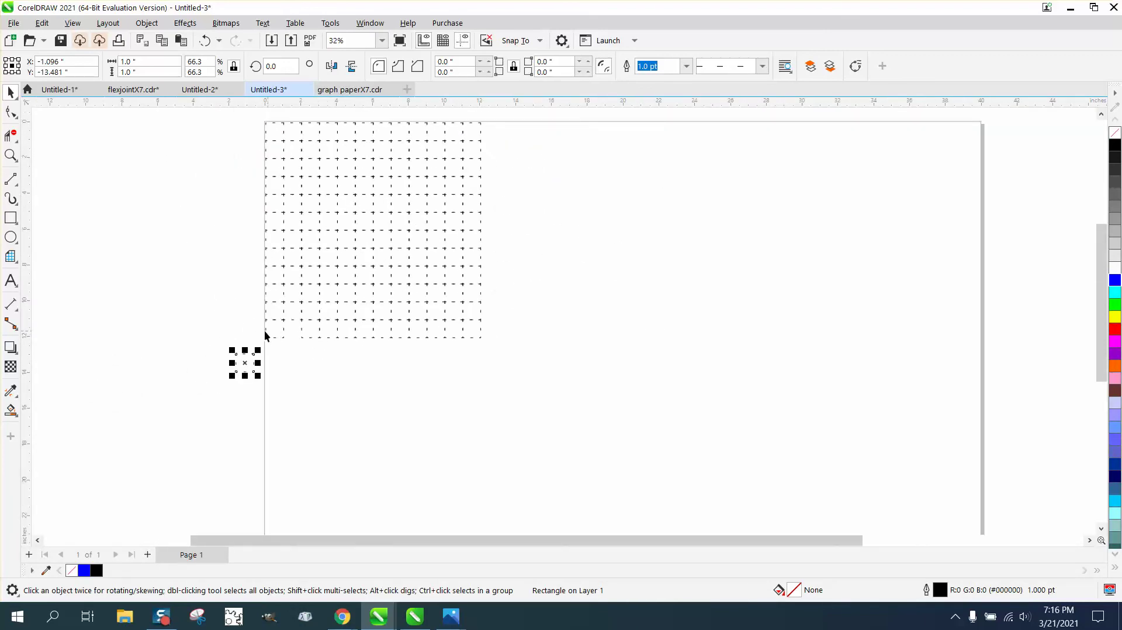
Undo back to the grouped red dashed grid and zoom in on its top-left corner
{"action": "left_click", "coordinate": [204, 41]}
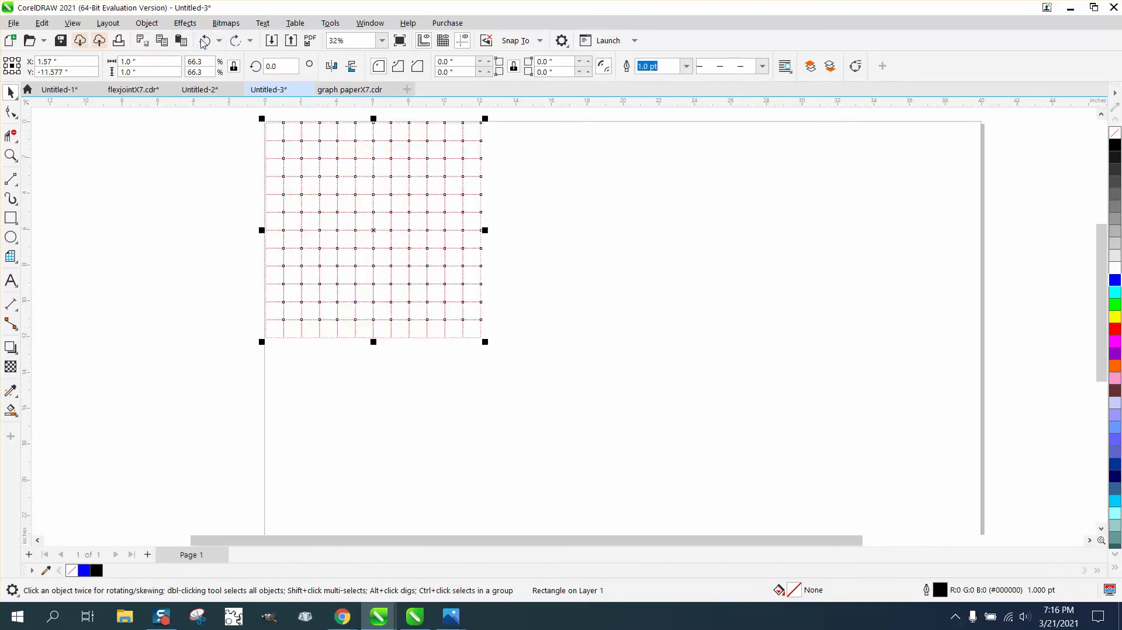
{"action": "left_click", "coordinate": [204, 41]}
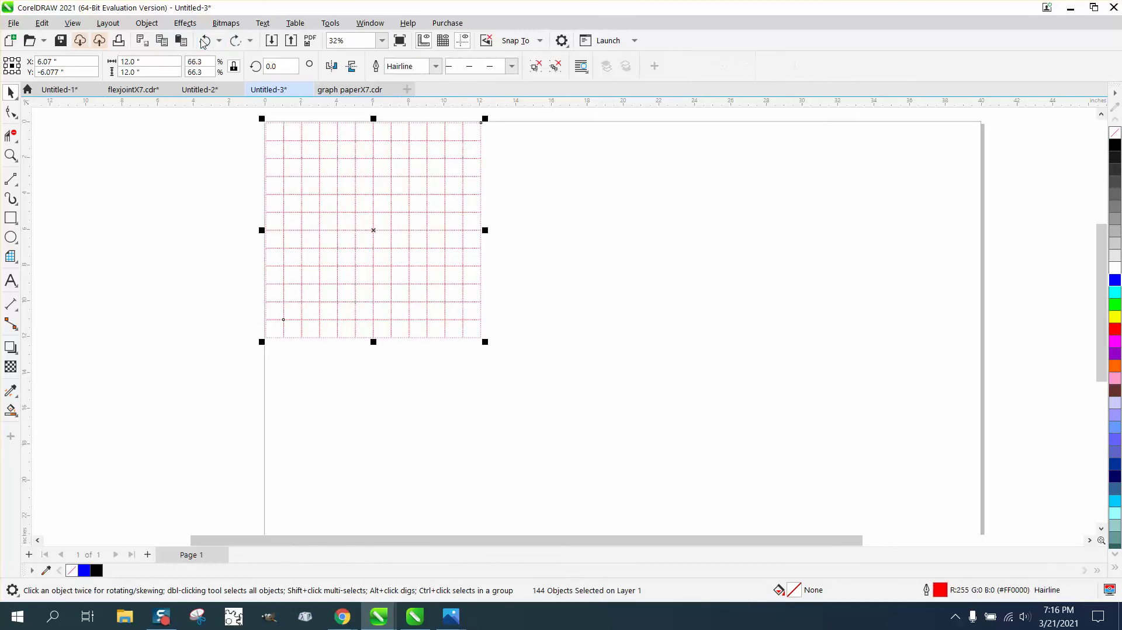
{"action": "left_click", "coordinate": [11, 155]}
{"action": "left_click_drag", "start_coordinate": [245, 168], "coordinate": [341, 212]}
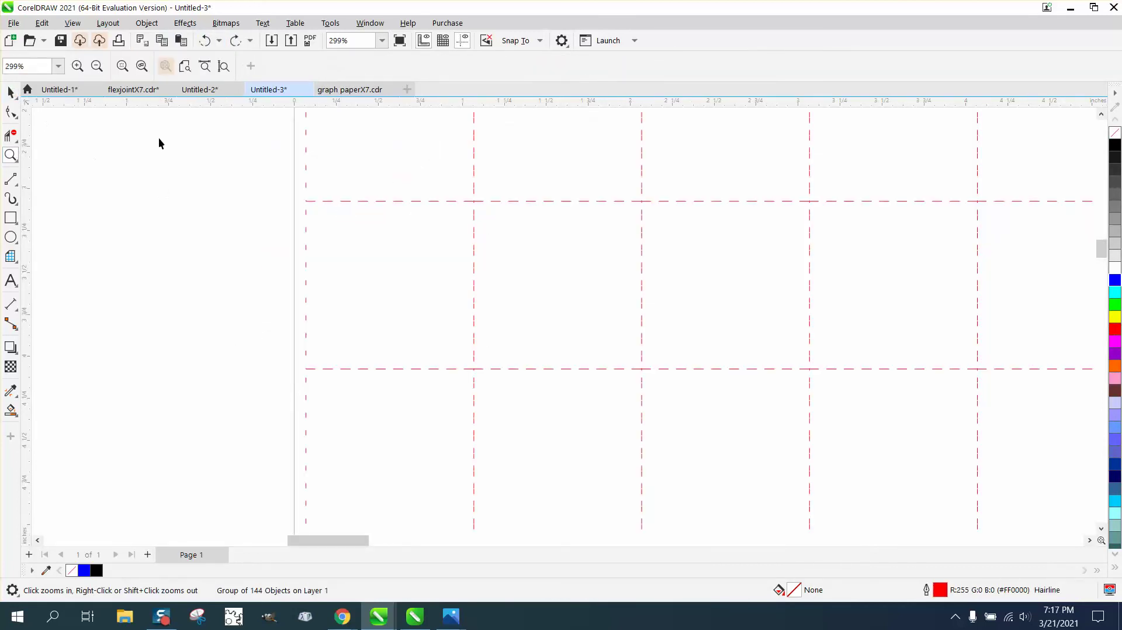
Drag the grid group left toward the page edge, then right and down on the page
{"action": "key", "text": "space"}
{"action": "left_click_drag", "start_coordinate": [308, 155], "coordinate": [280, 147]}
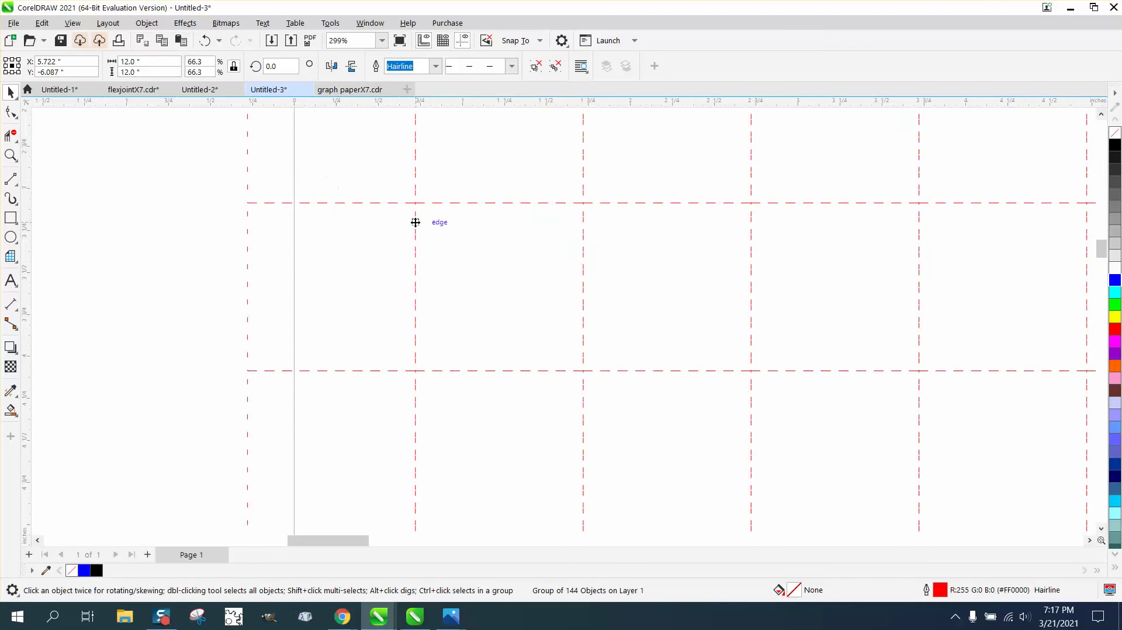
{"action": "scroll", "coordinate": [436, 221], "scroll_direction": "down", "scroll_amount": 6}
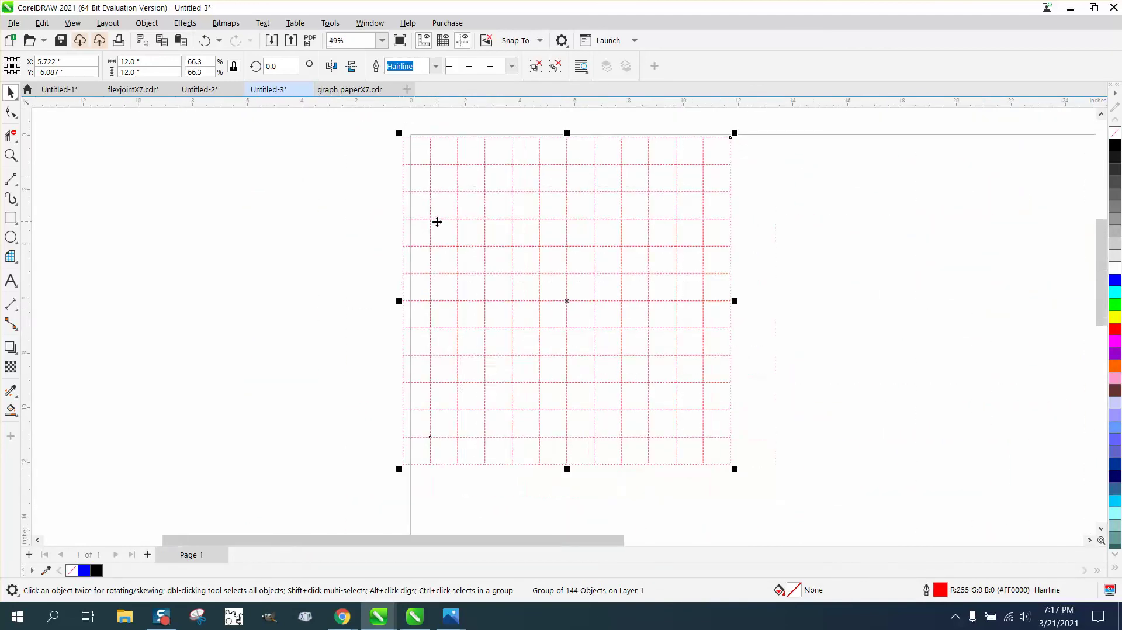
{"action": "scroll", "coordinate": [437, 222], "scroll_direction": "down", "scroll_amount": 1}
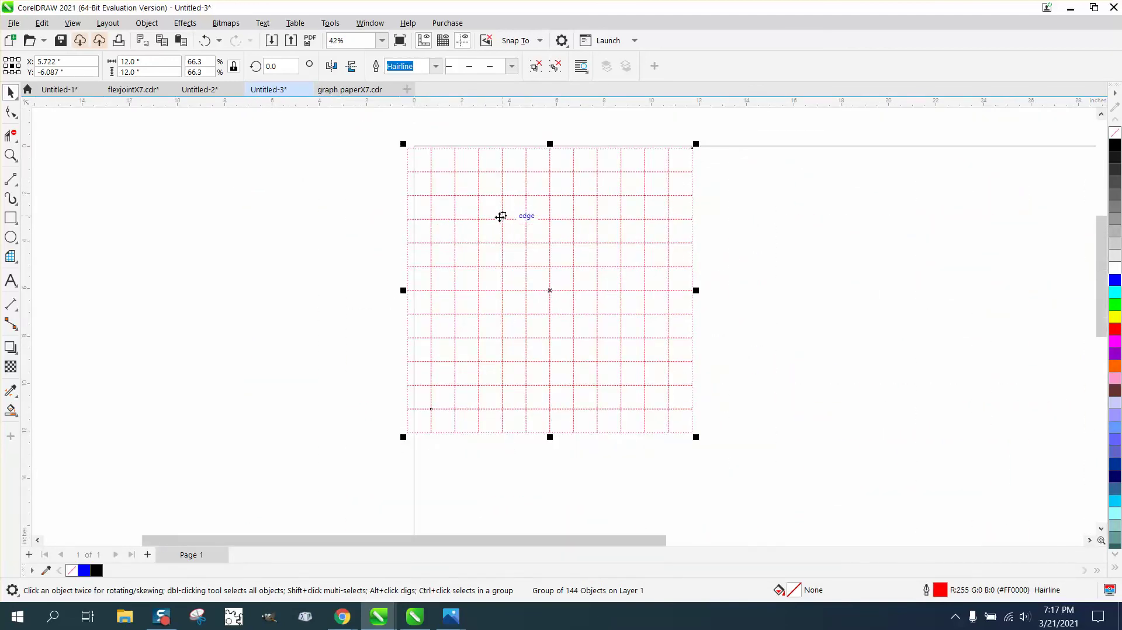
{"action": "left_click_drag", "start_coordinate": [500, 215], "coordinate": [568, 226]}
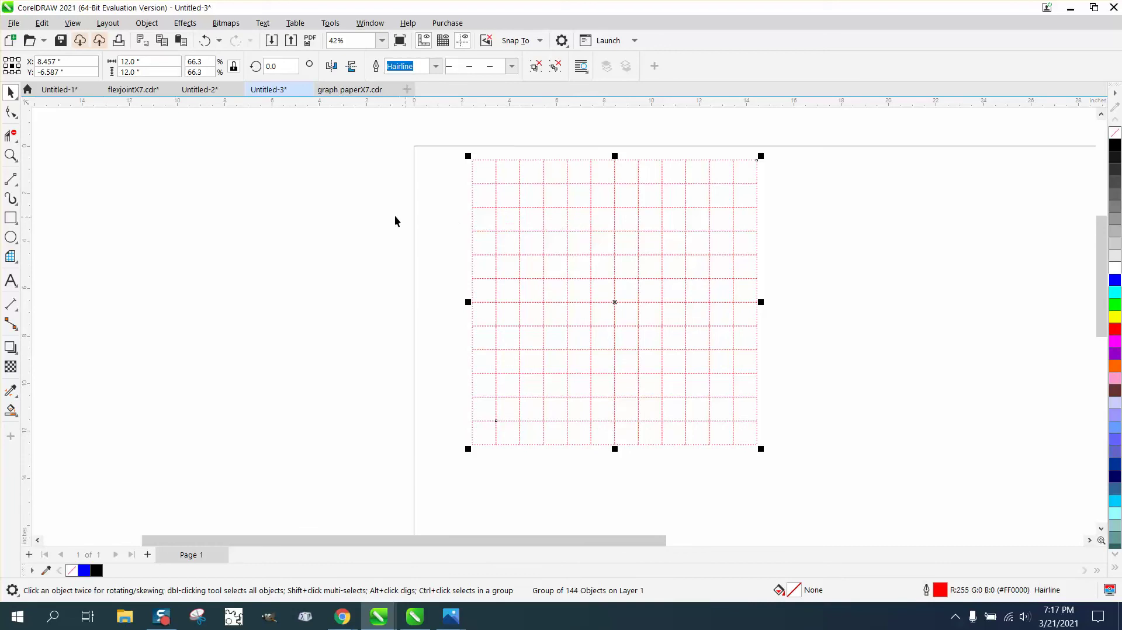